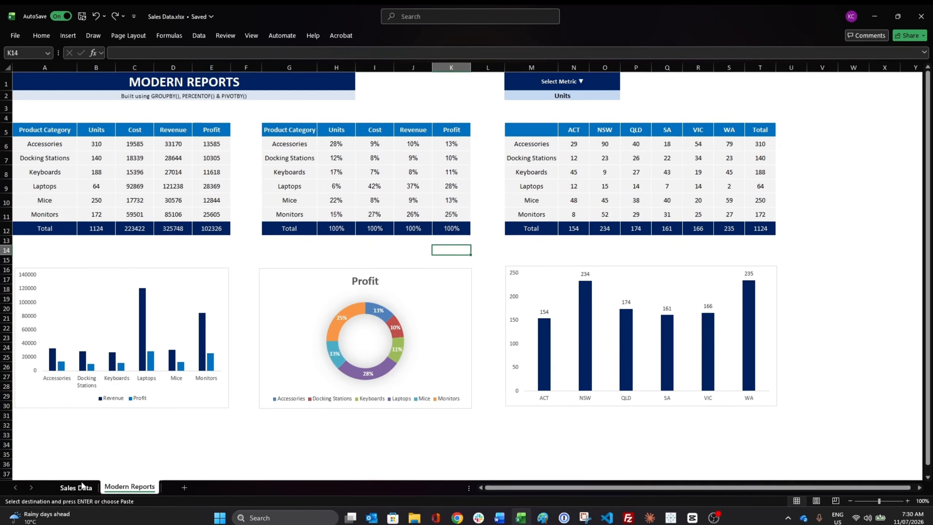
Step: Copy the sales records in A140:I157, paste them directly below the table, and view the Modern Reports sheet
click(20, 504)
drag(1, 259, 366, 429)
key(ctrl+c)
scroll(402, 416, down, 6)
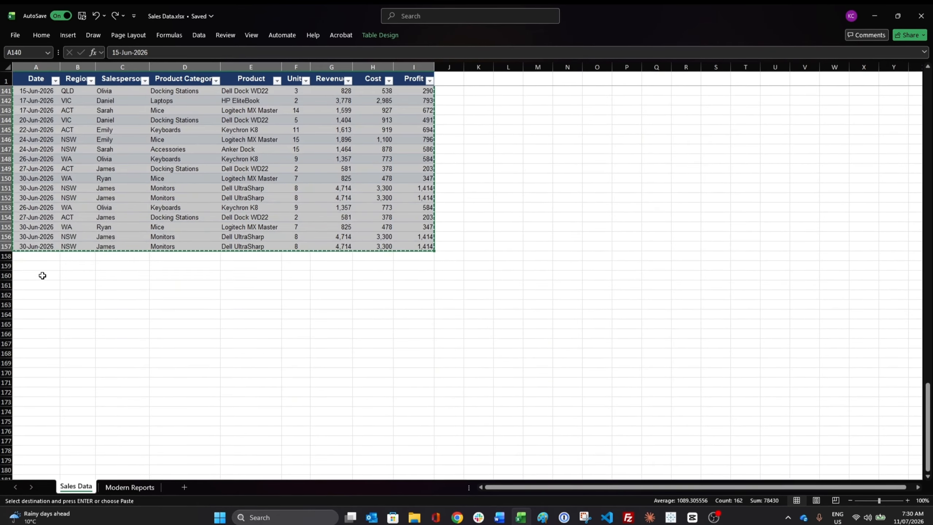
click(32, 259)
key(ctrl+v)
click(119, 487)
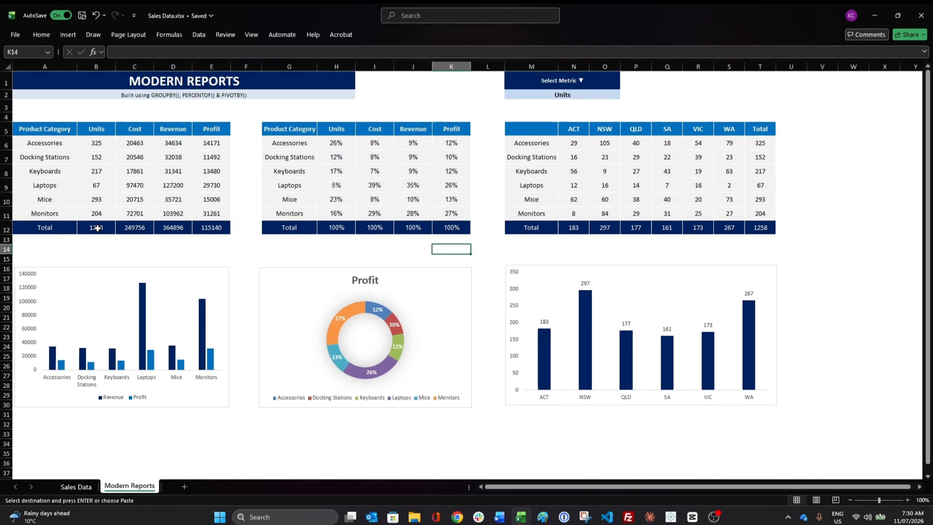
click(375, 443)
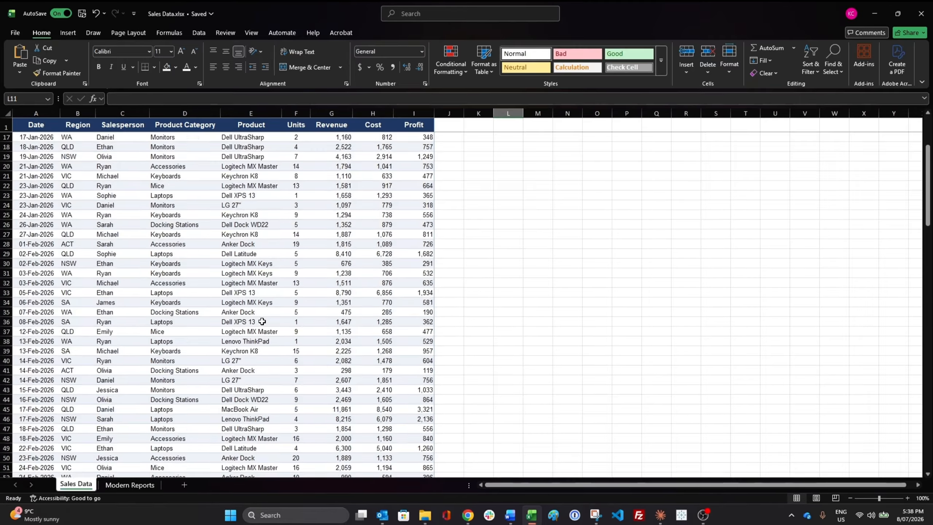
Step: Start a GROUPBY formula in A6 of the Modern Reports sheet with Sales Data column D (Product Category) as the row fields
scroll(261, 322, down, 20)
scroll(261, 322, up, 20)
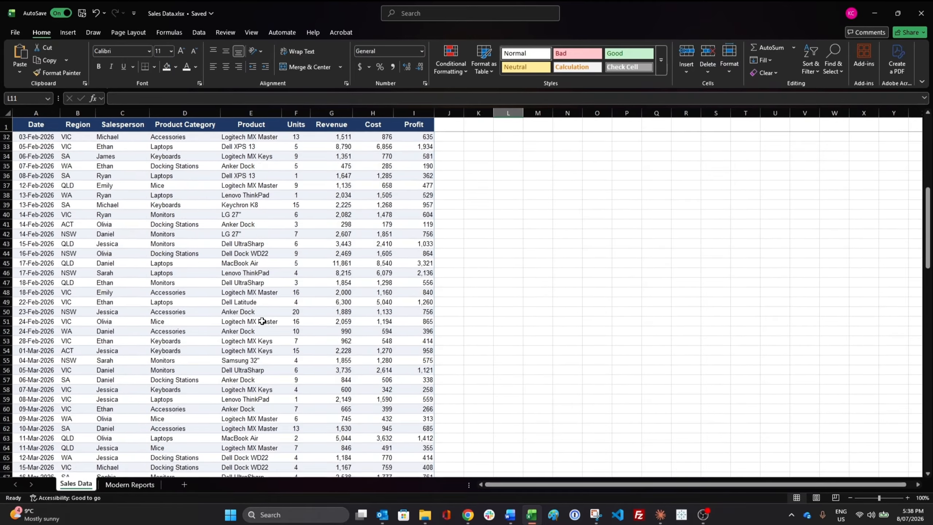
click(142, 485)
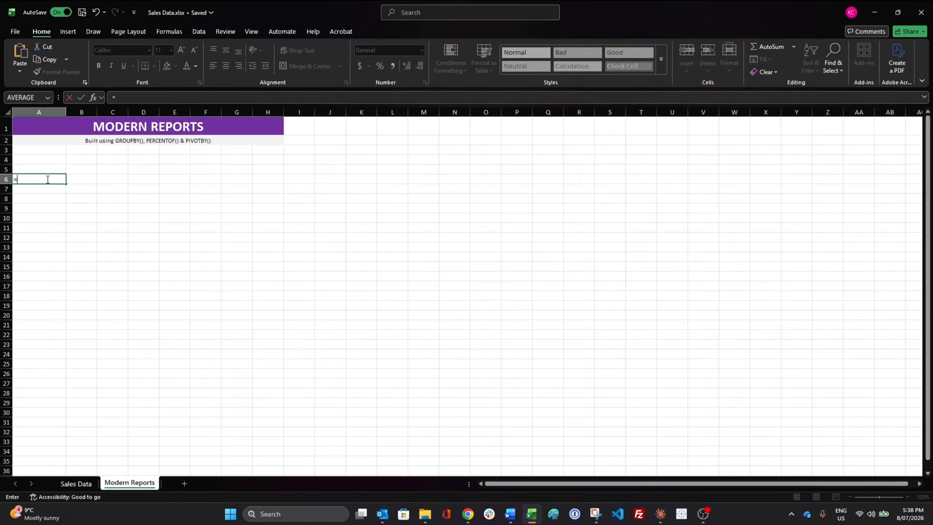
text(=GROUPBY()
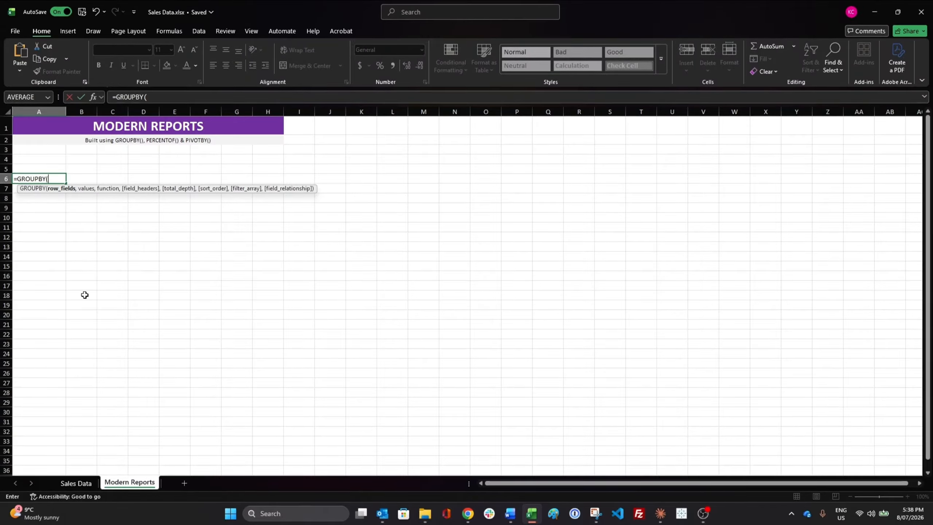
click(76, 483)
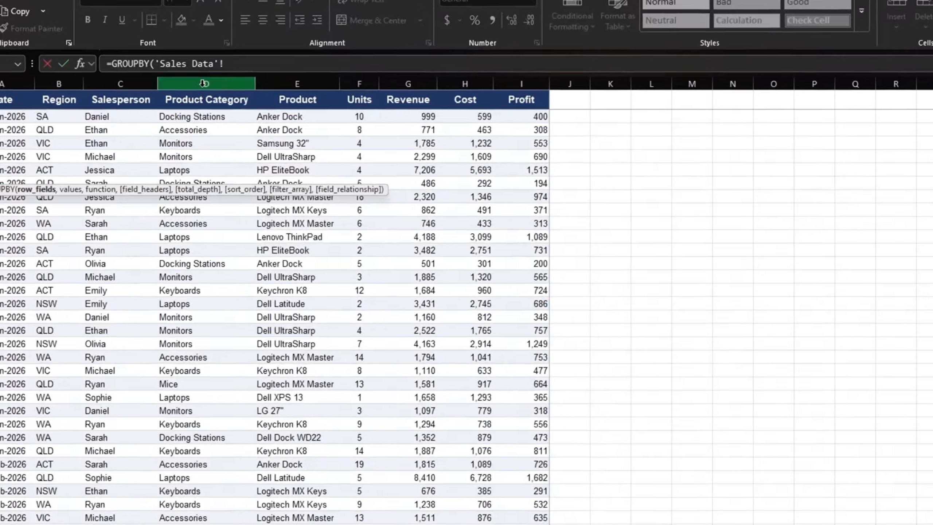
click(193, 98)
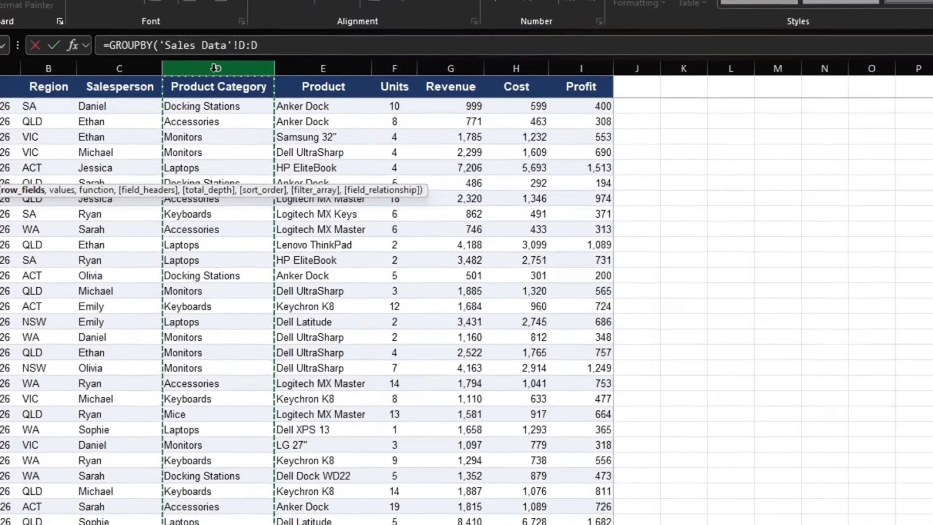
text(,)
Step: Complete the GROUPBY formula with Sales Data column F (Units) as the values and SUM as the function
click(346, 96)
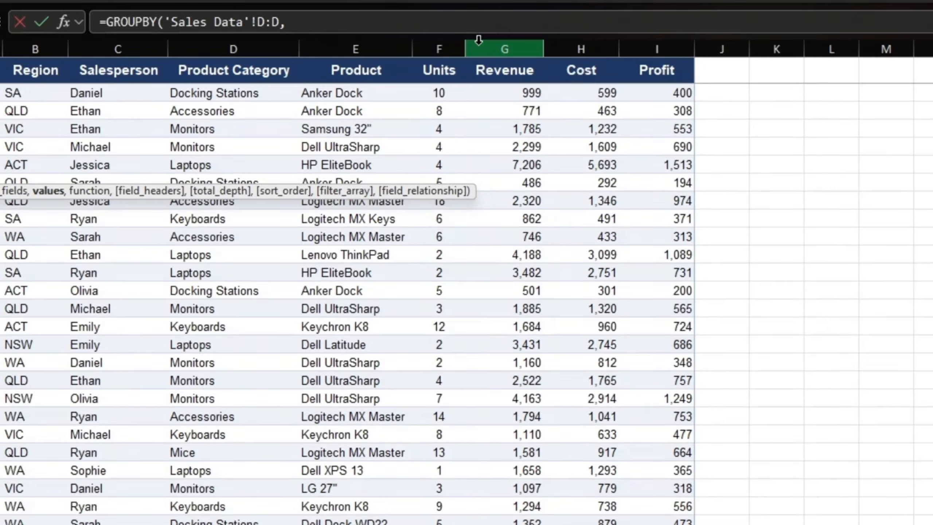
click(446, 46)
text(,)
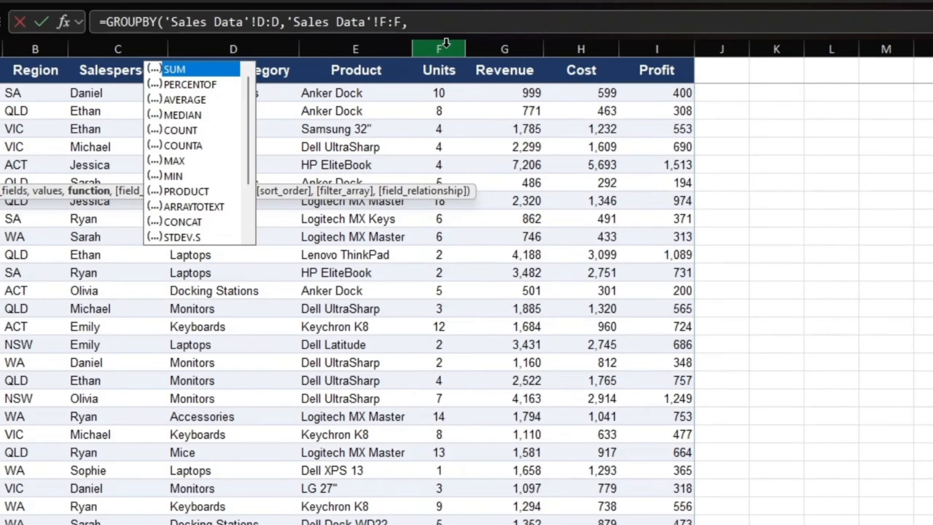
text(sum)
key(Tab)
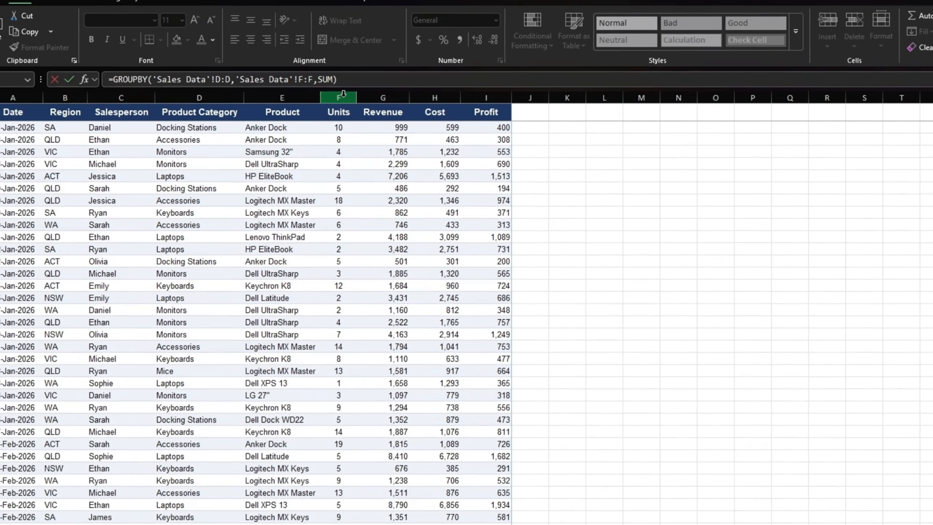
key(Return)
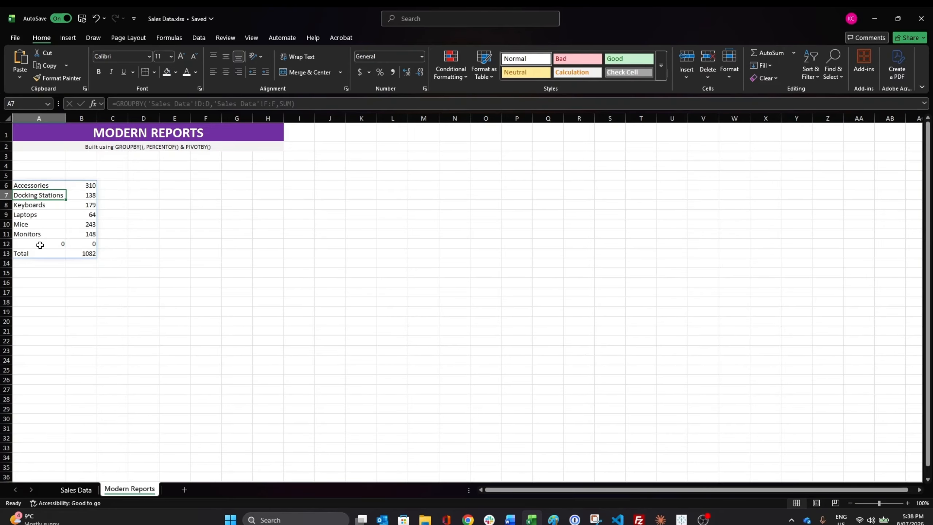
Step: Convert the data range A1:I151 on the Sales Data sheet into a table with headers
drag(40, 245, 82, 244)
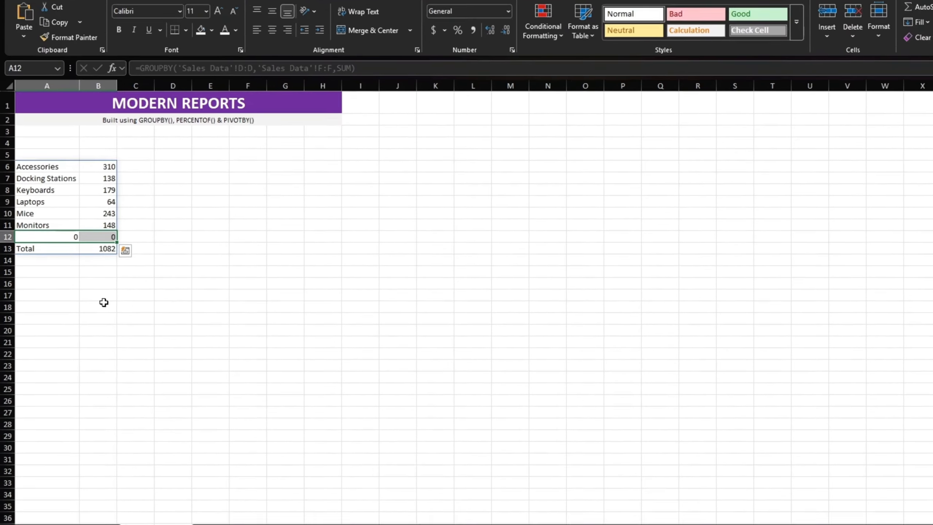
click(86, 300)
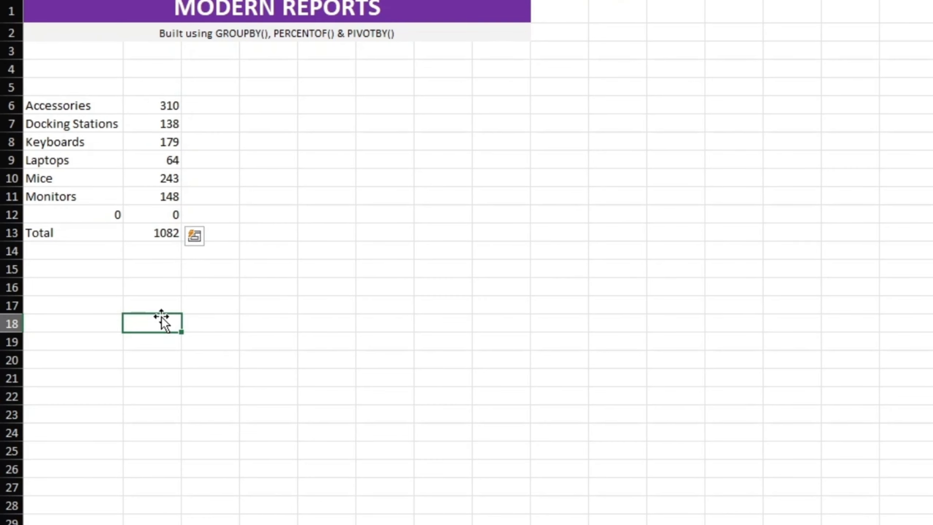
click(80, 104)
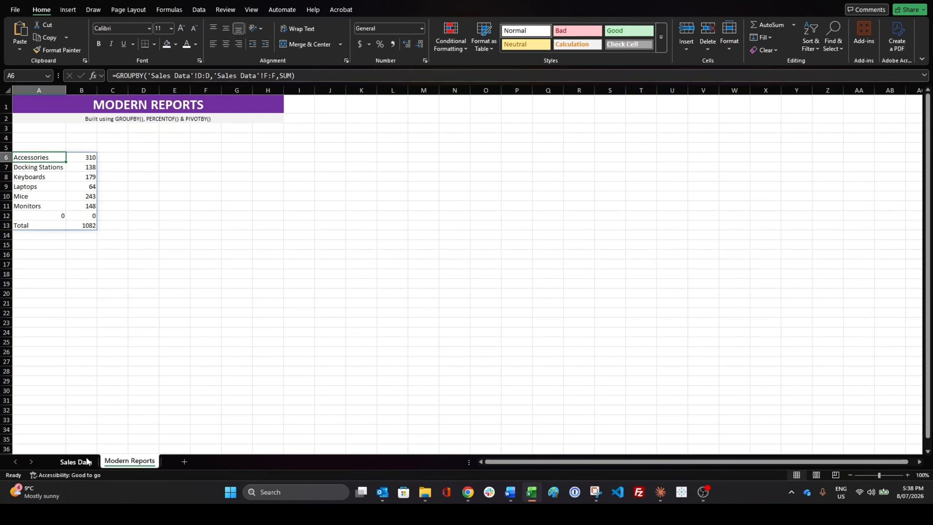
click(88, 461)
click(137, 270)
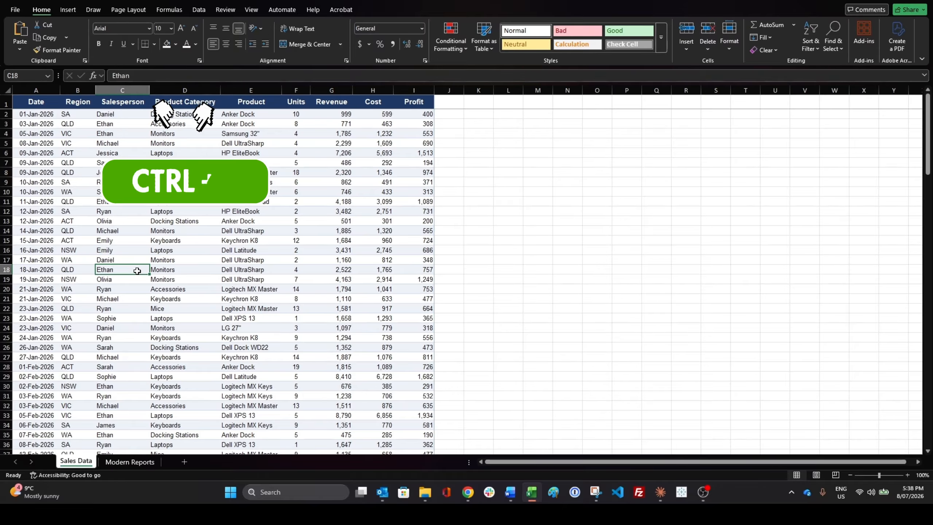
key(ctrl+t)
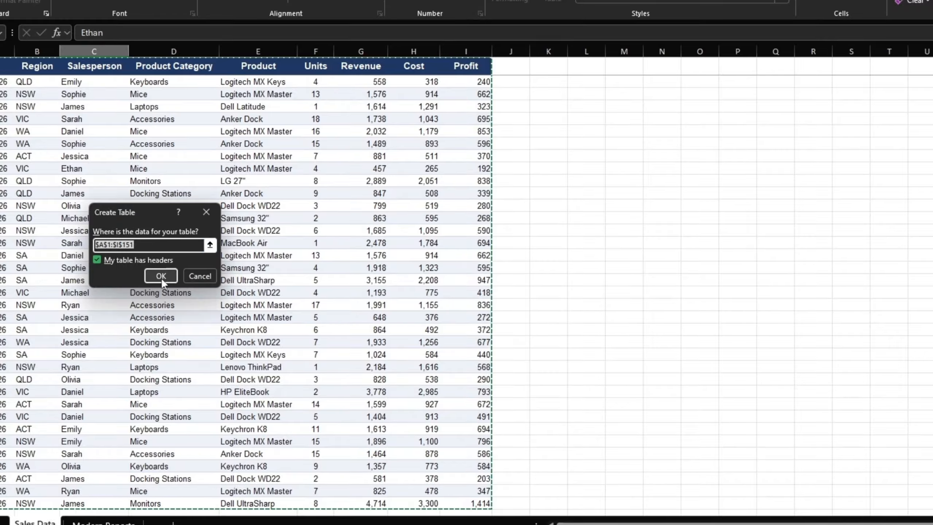
click(161, 276)
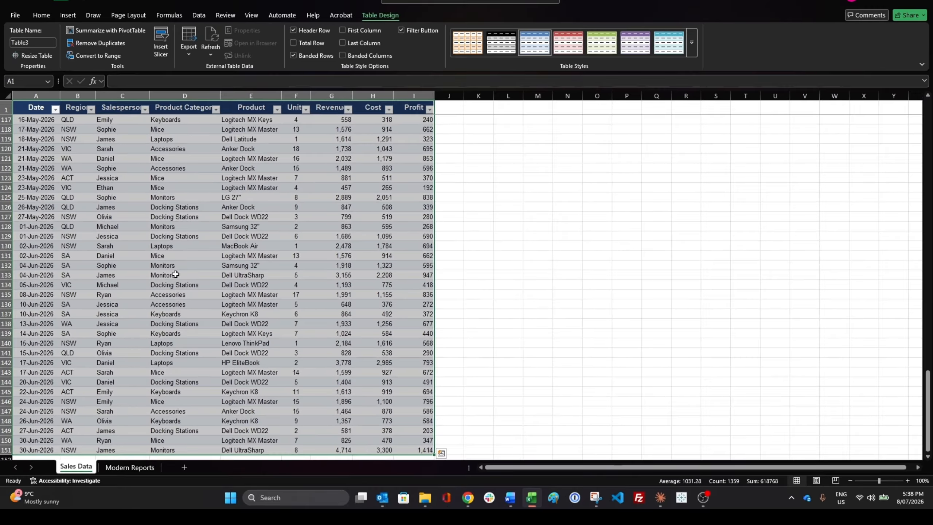
Step: Clear the arguments of the GROUPBY formula on Modern Reports and enter Table3[Product Category] as the row fields
click(119, 469)
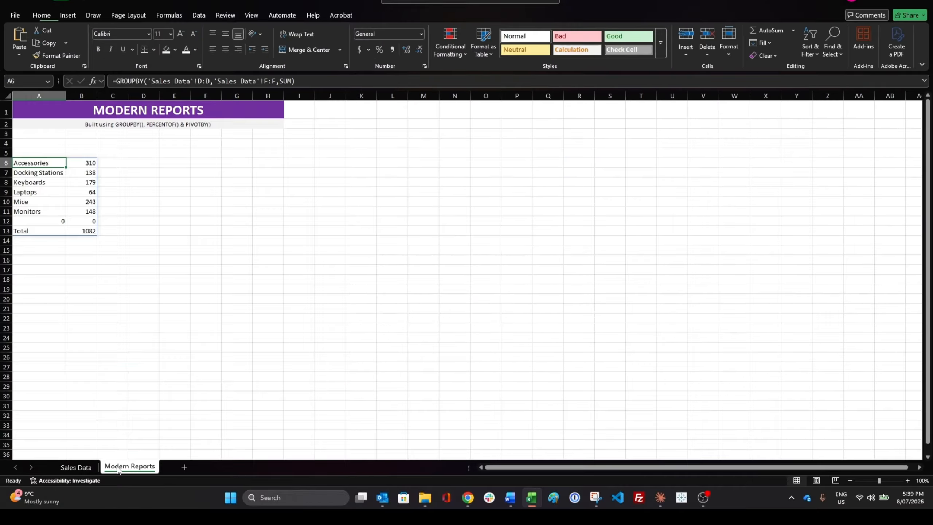
drag(148, 79, 375, 79)
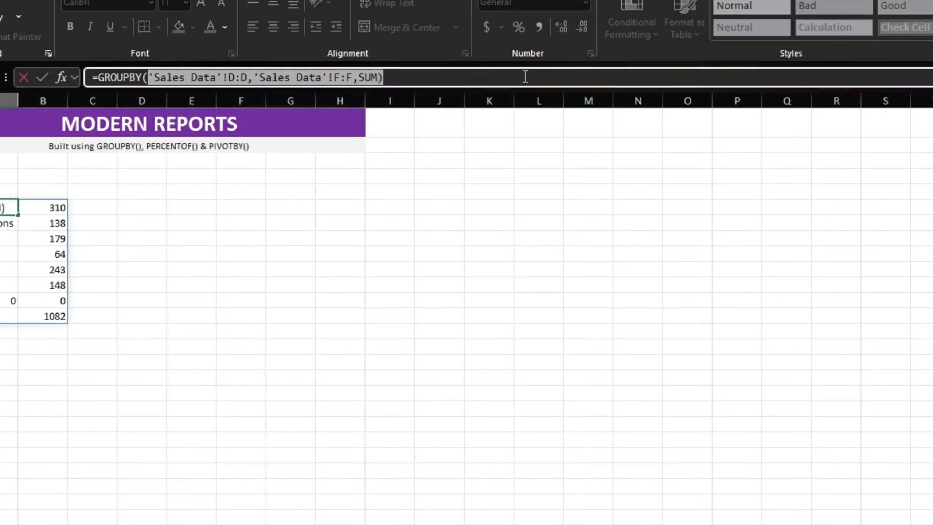
text(tab)
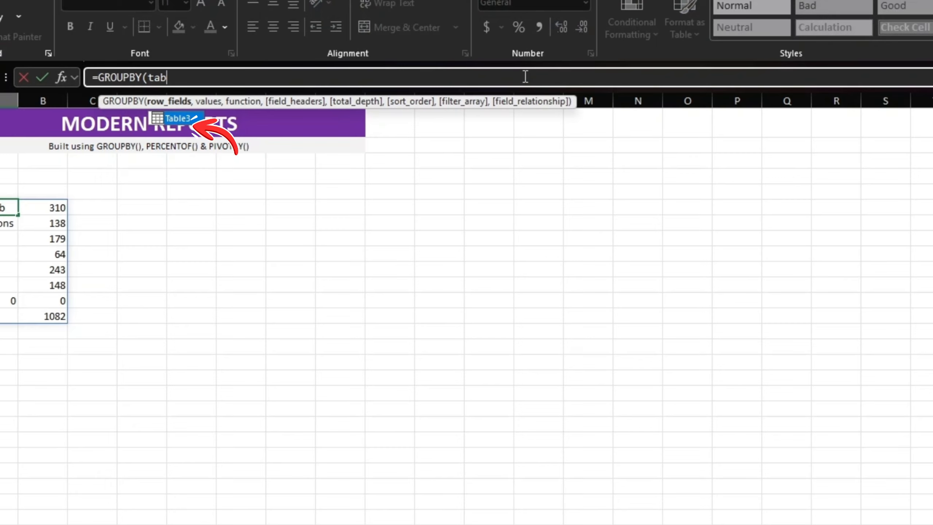
key(Tab)
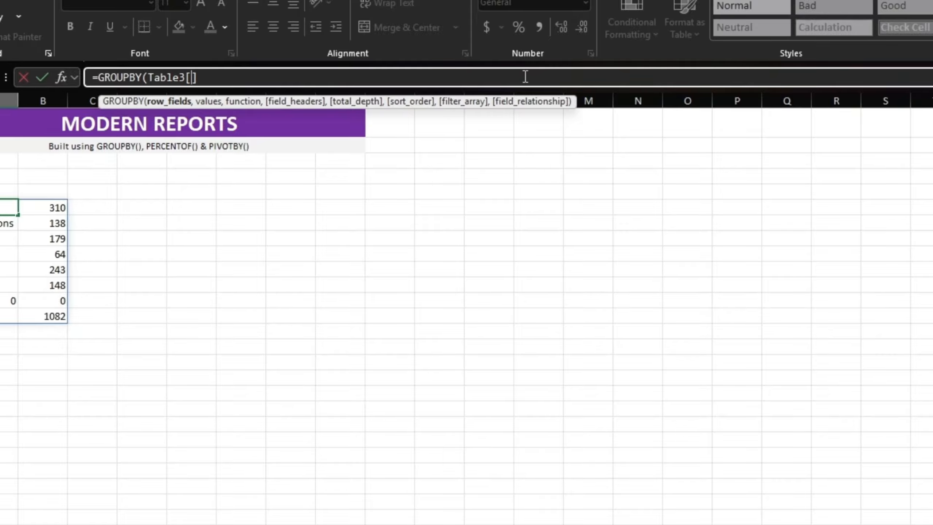
text([pro)
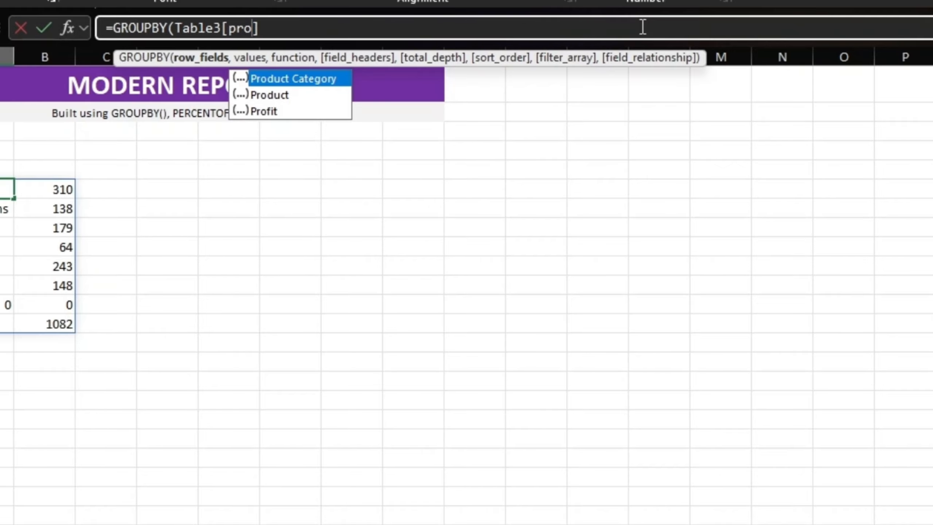
text(d)
key(Tab)
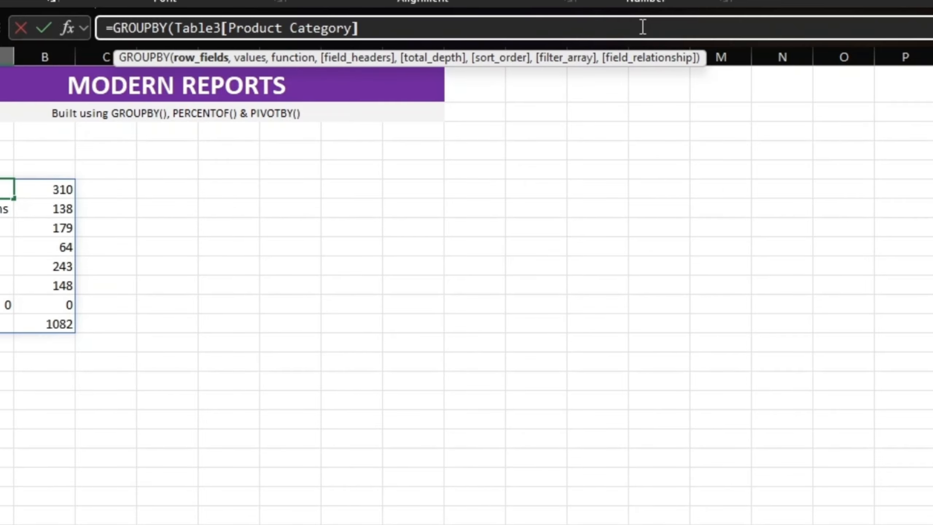
Step: Finish the GROUPBY formula with Table3[Units] as the values and SUM as the function
text(,tab)
key(Tab)
text([Produ)
key(Tab)
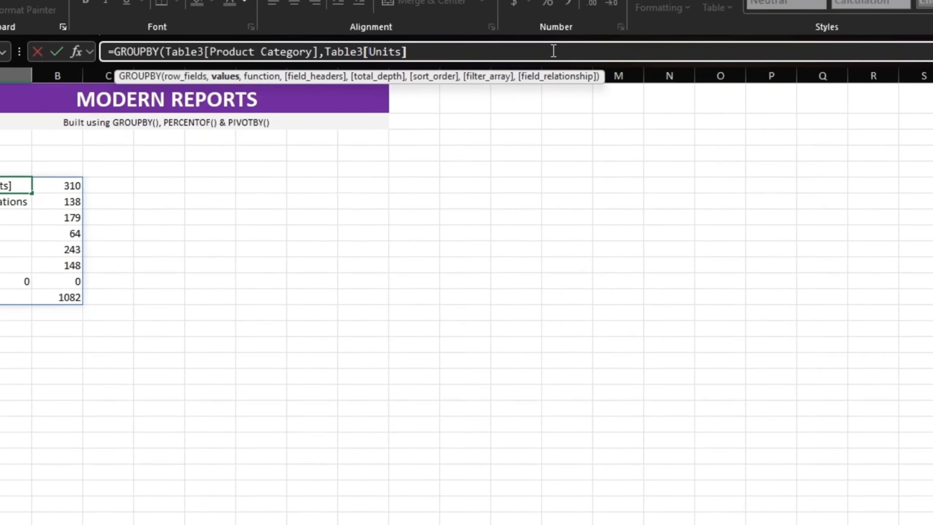
text(,)
key(Tab)
key(Return)
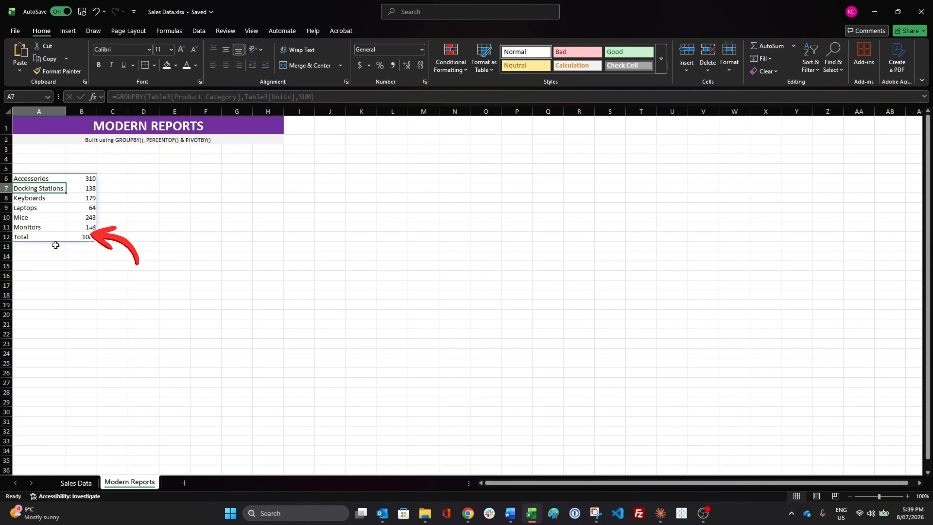
Step: Extend the values argument of the A6 GROUPBY formula to the column range Table3[Units]:Table3[Cost]
click(50, 257)
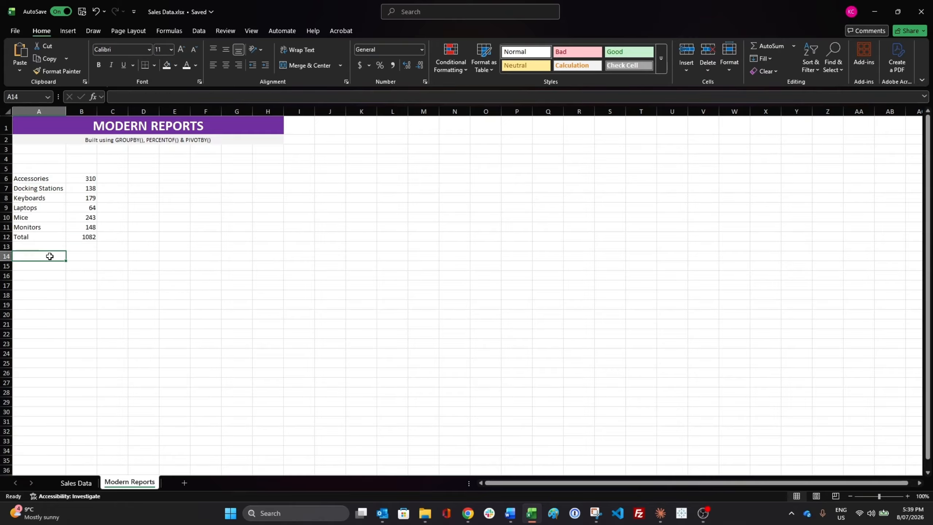
click(54, 179)
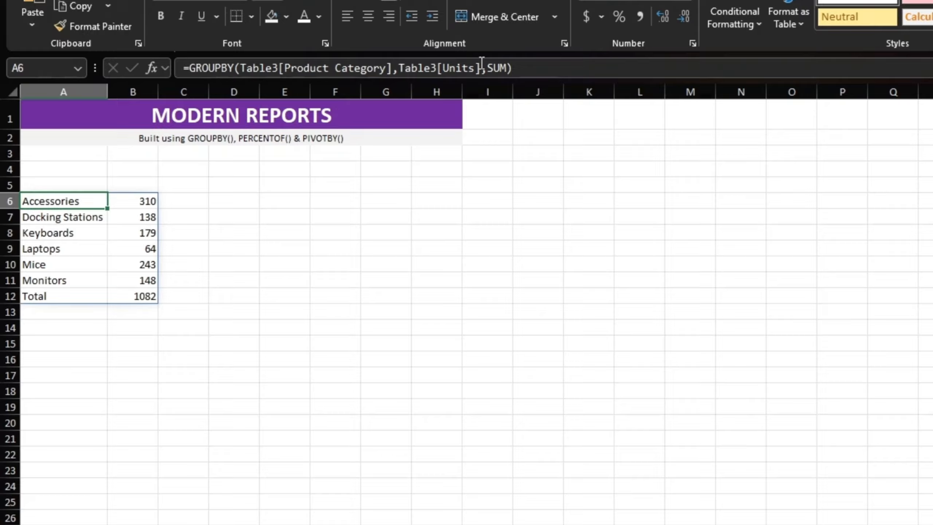
click(295, 97)
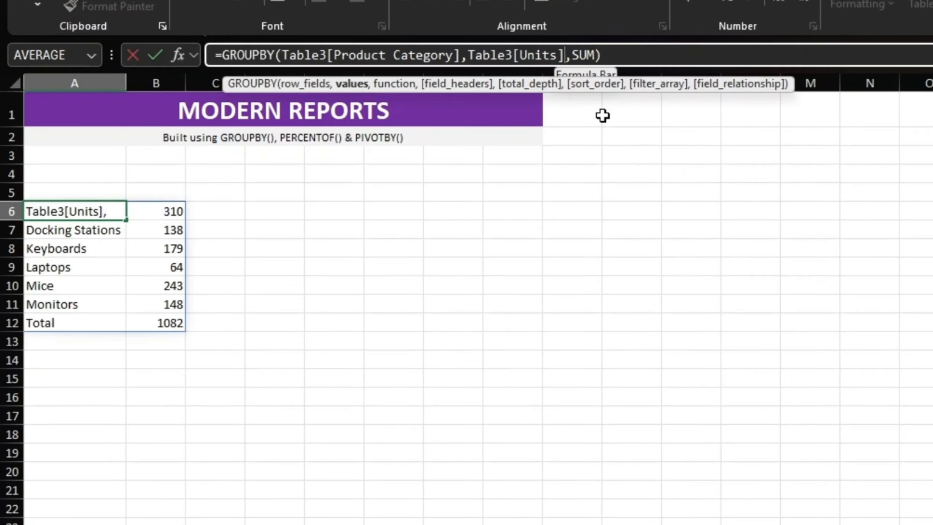
text(:tab)
key(Tab)
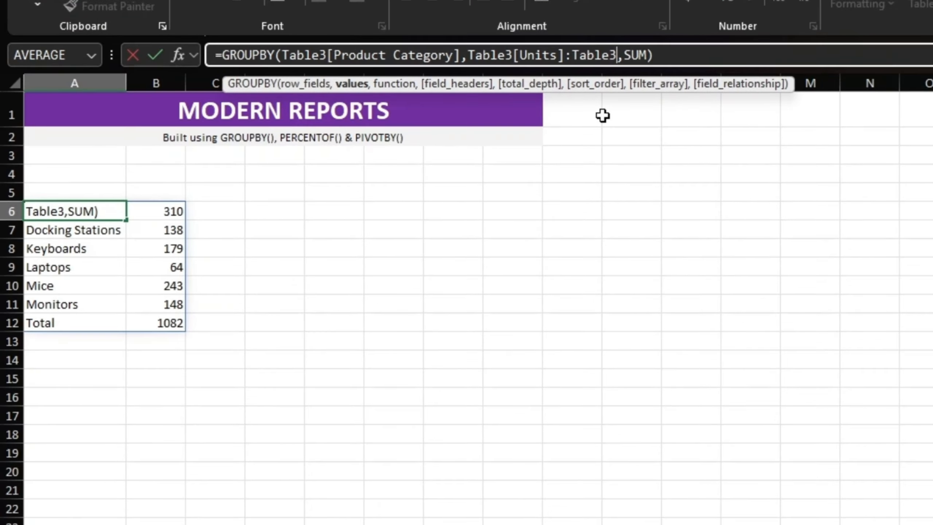
text(cos)
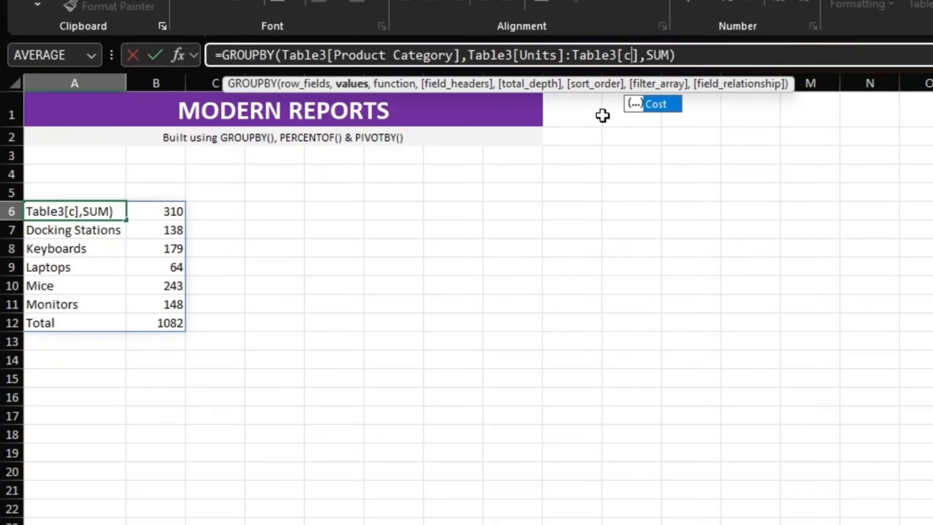
key(Tab)
key(Return)
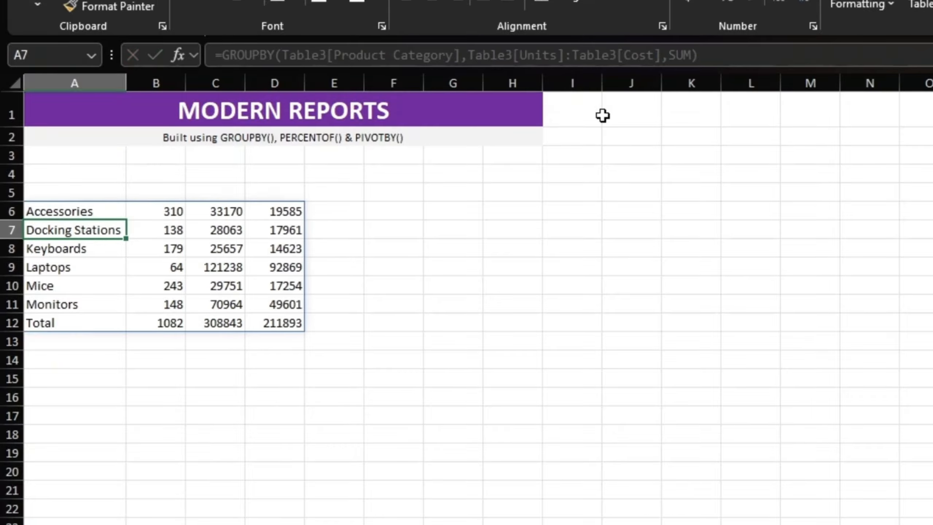
Step: Compare the summary's value columns with the order of the Units, Revenue and Cost headers on the Sales Data sheet
click(202, 213)
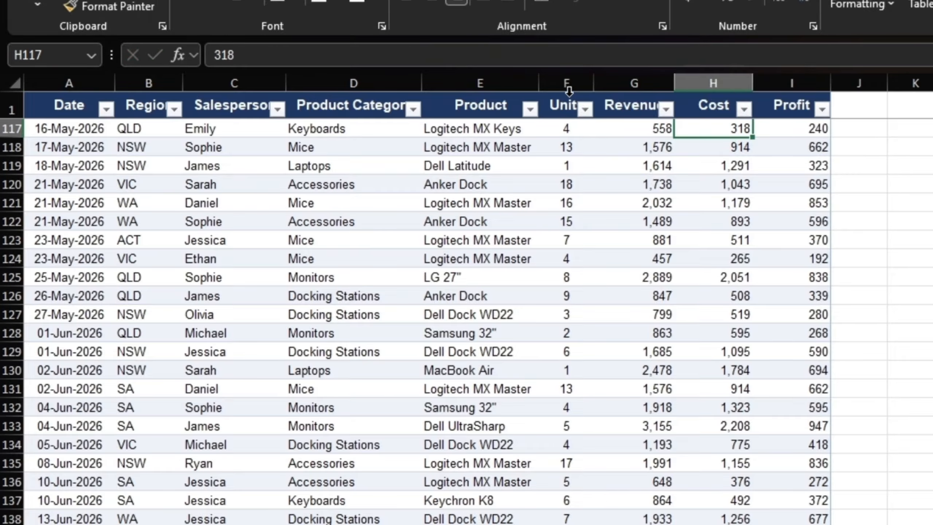
drag(568, 91, 691, 146)
click(559, 106)
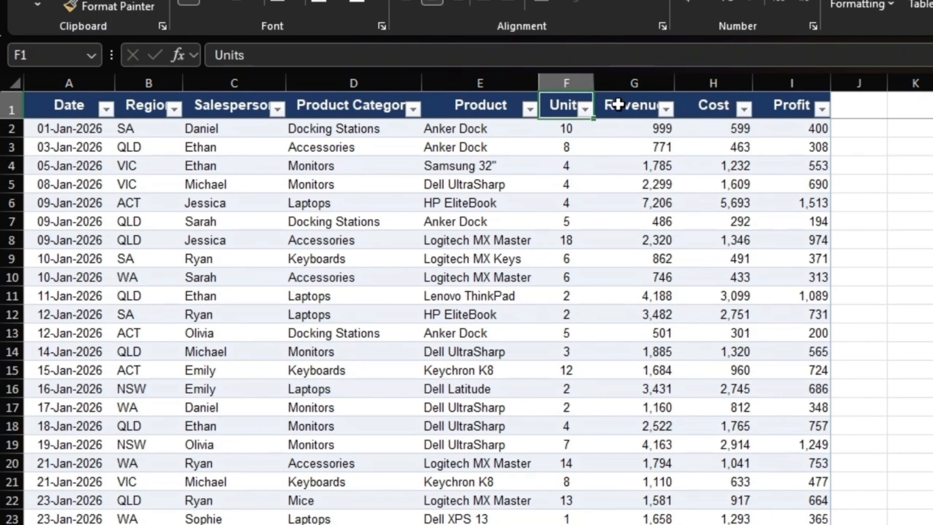
click(618, 105)
click(714, 110)
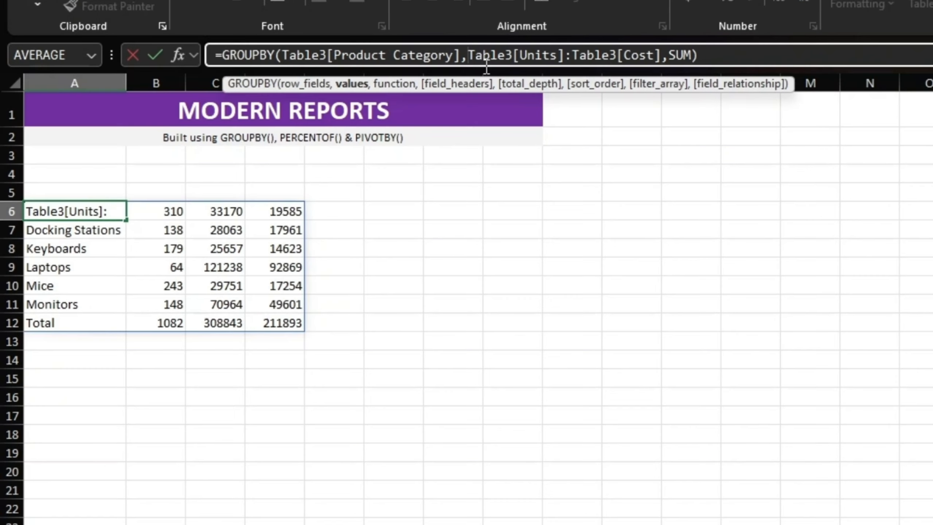
Step: Replace the values range in the A6 GROUPBY formula with an HSTACK of Table3[Units] and Table3[Cost], and check the resulting value columns
text(Hasta)
key(BackSpace)
key(BackSpace)
key(BackSpace)
text(s)
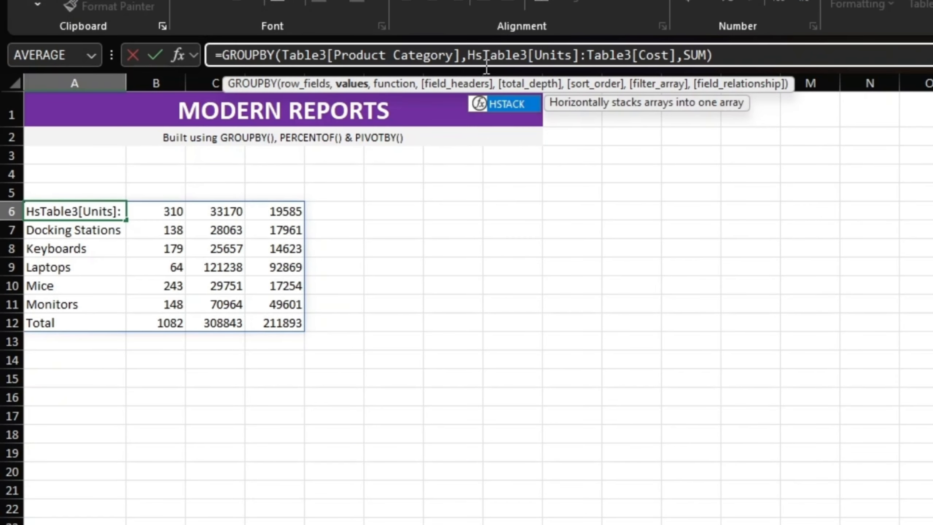
key(Tab)
key(BackSpace)
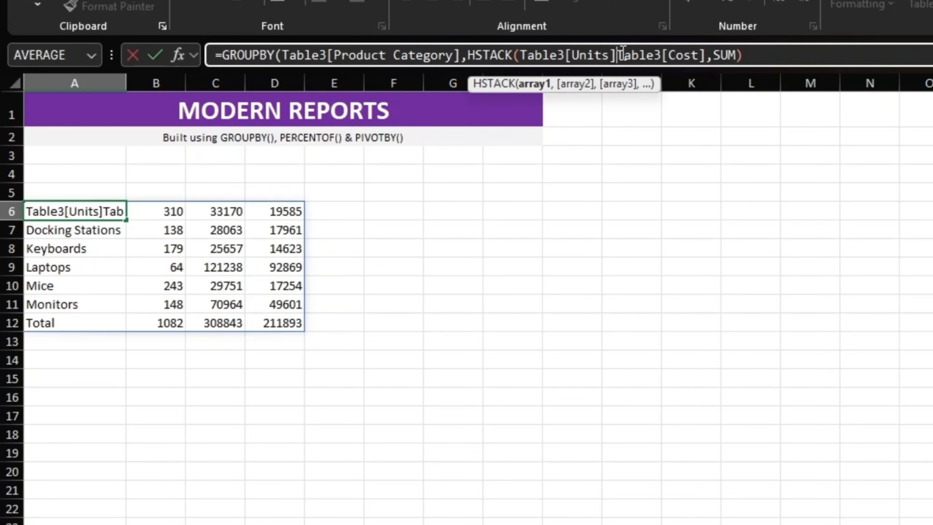
text(,)
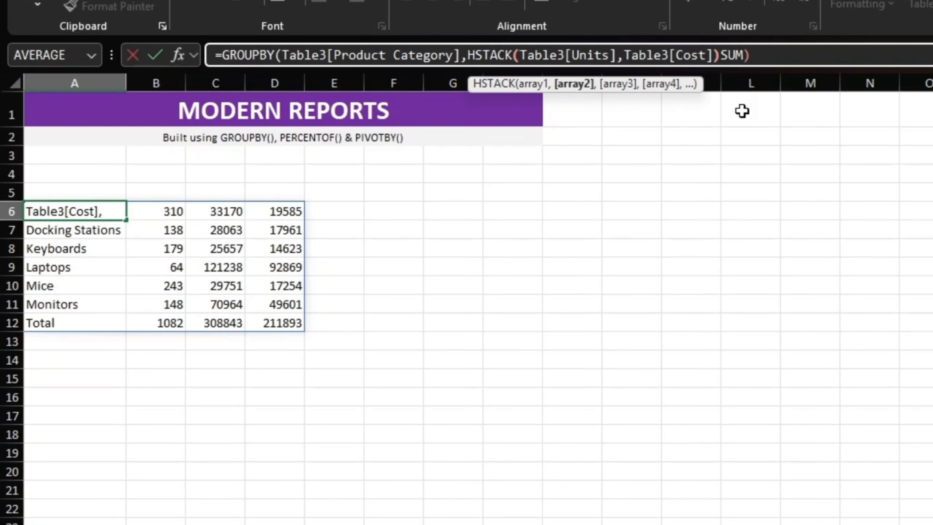
key(Return)
click(156, 193)
click(222, 195)
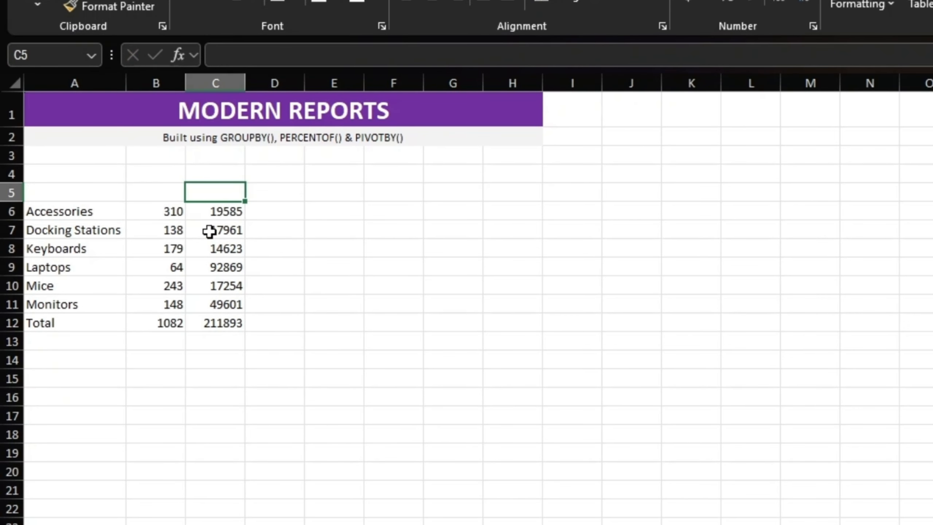
Step: Add Table3[Revenue] as the third array of the HSTACK in the A6 GROUPBY formula
click(87, 212)
click(723, 56)
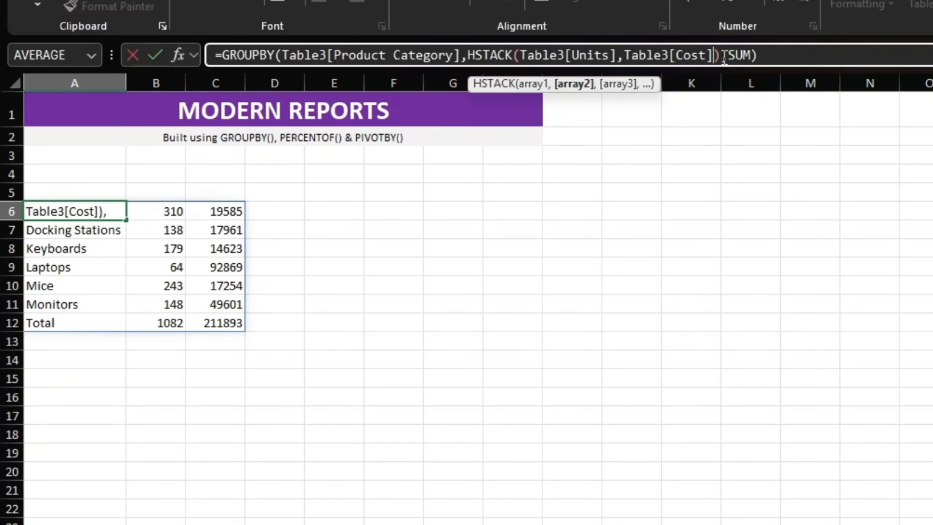
text(,tab)
key(Tab)
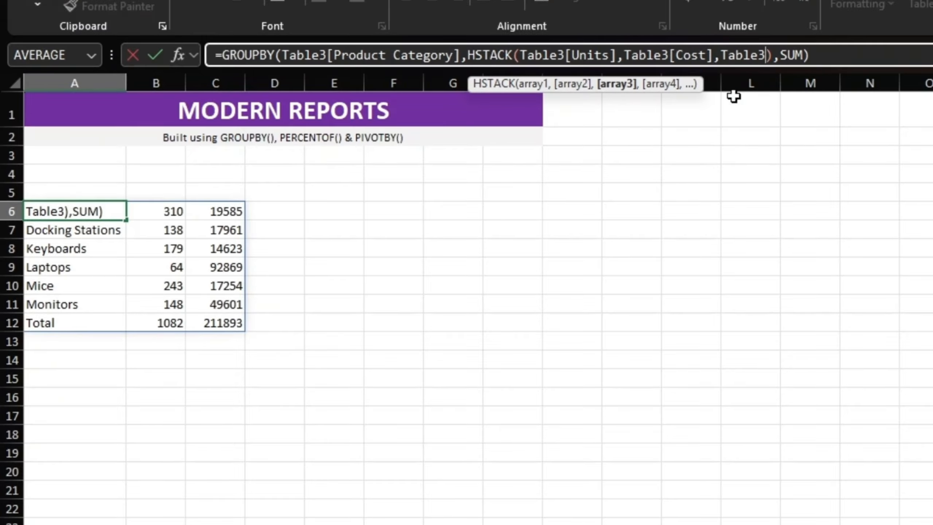
text([))
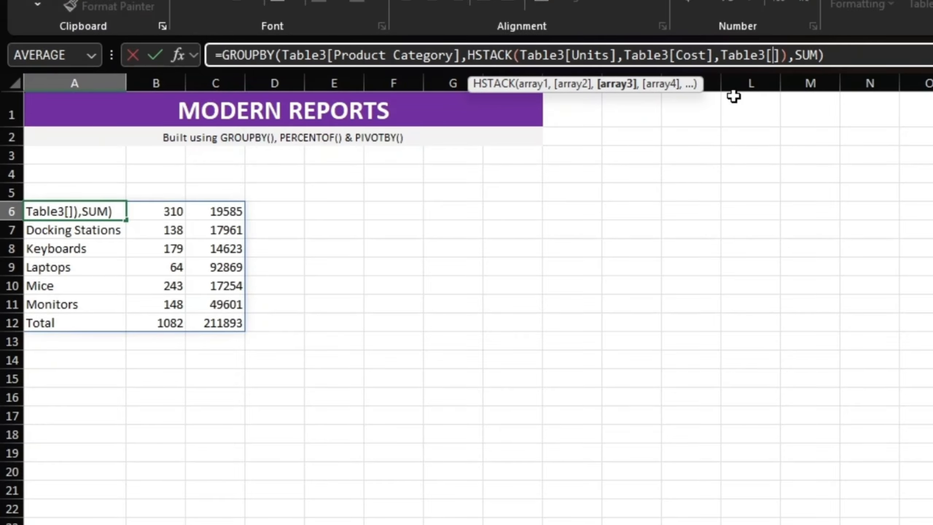
text(rev)
key(Tab)
key(Return)
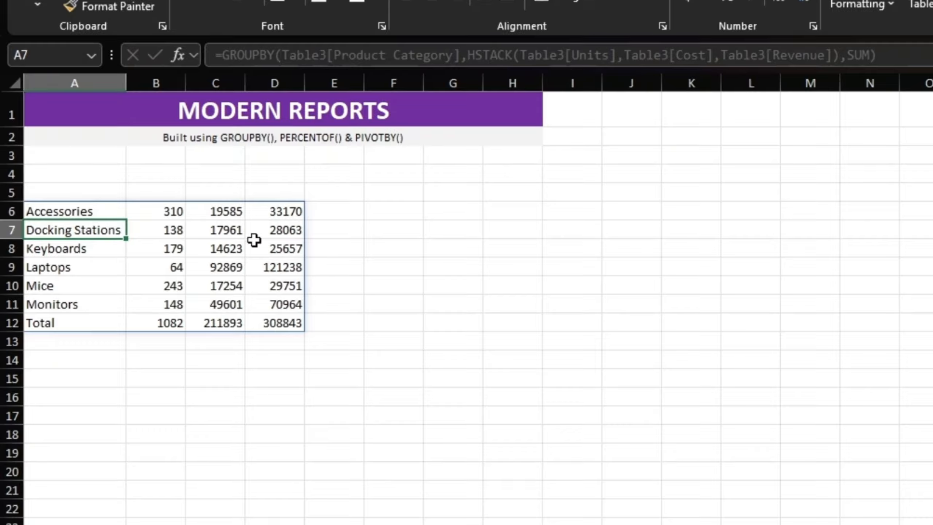
Step: Add Table3[Profit] as the fourth array of the HSTACK in the A6 formula and check the first row of values
click(99, 214)
click(916, 55)
click(833, 55)
text(,)
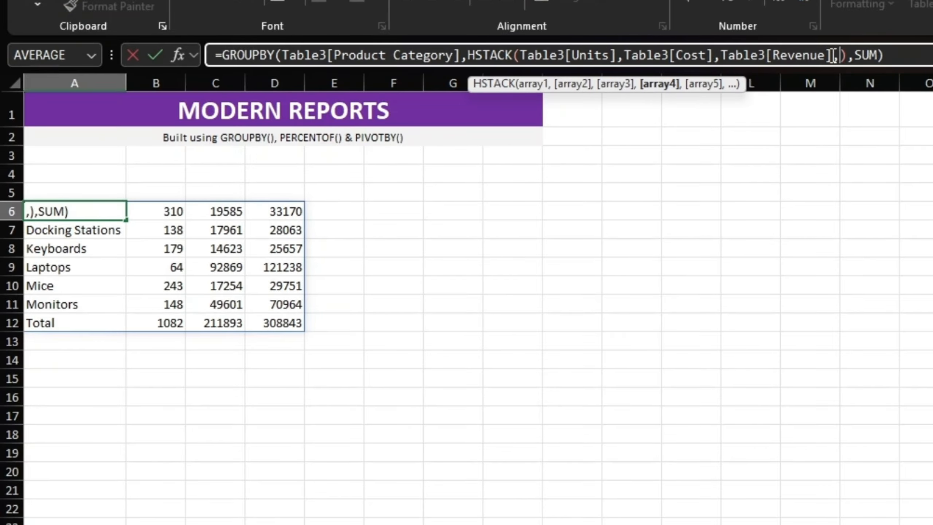
text(tab)
key(Tab)
text([)
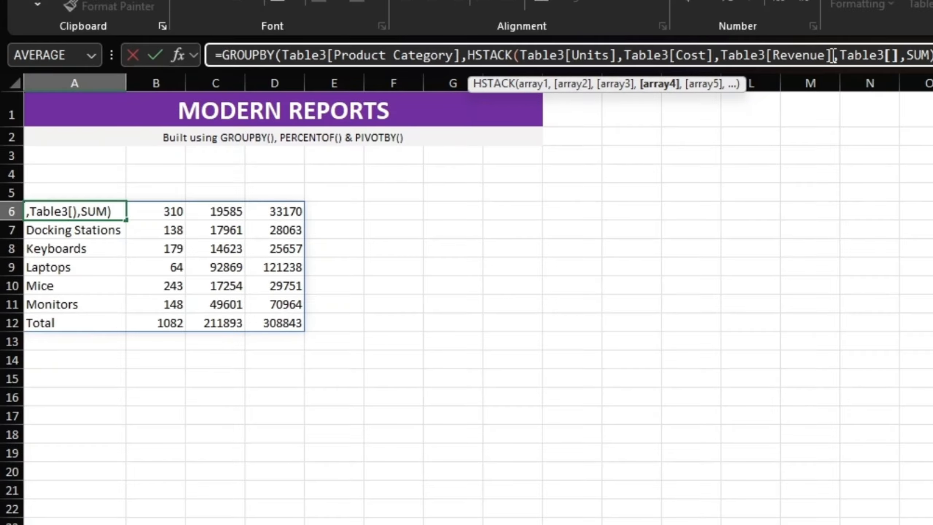
text(prof)
key(Tab)
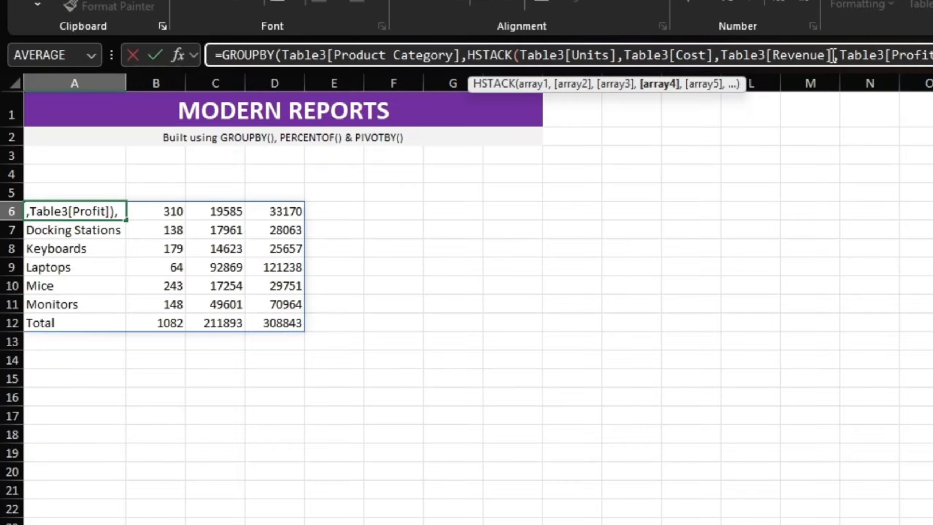
key(Return)
drag(150, 217, 330, 215)
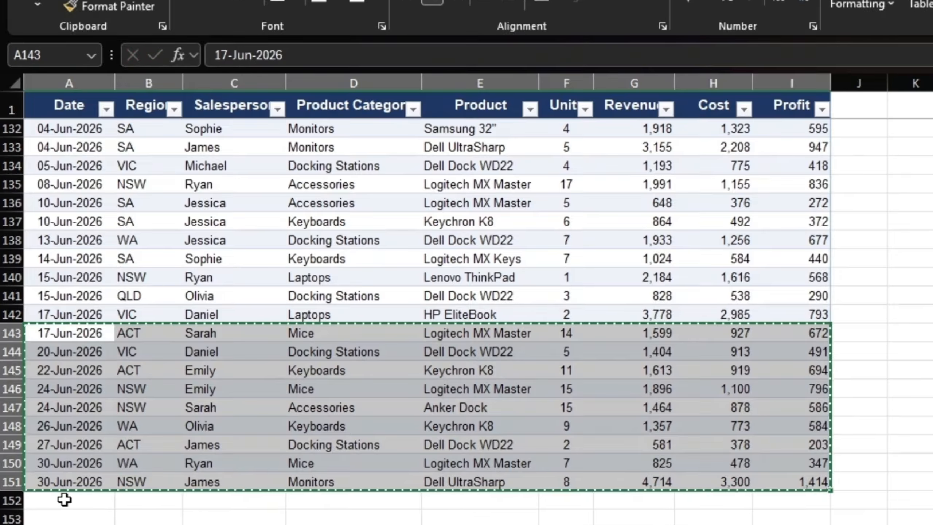
Step: Paste the copied sales rows 143 to 151 at A152 on Sales Data and compare the summary totals before and after
click(65, 500)
key(ctrl+v)
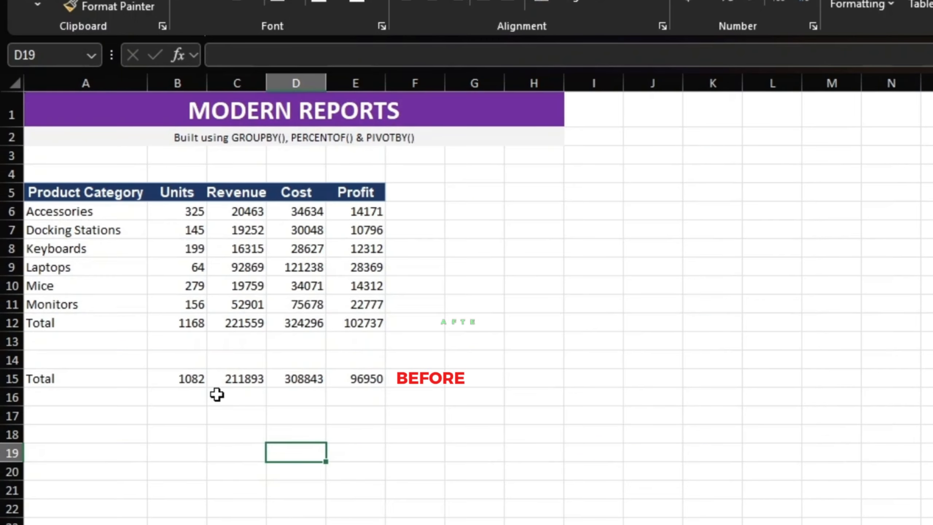
drag(190, 322, 345, 380)
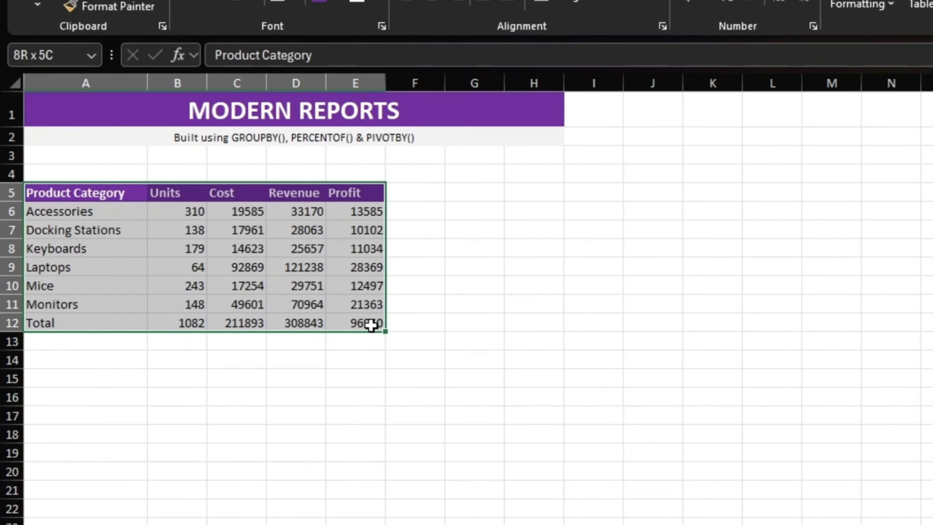
drag(375, 323, 379, 325)
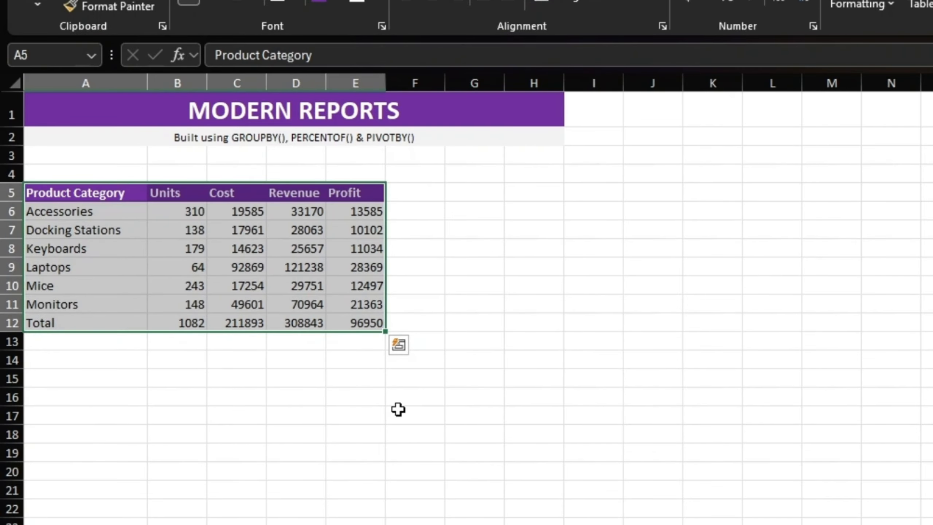
Step: Copy the product category summary with its header row, A5:E12, and paste it at A15
key(ctrl+c)
click(483, 190)
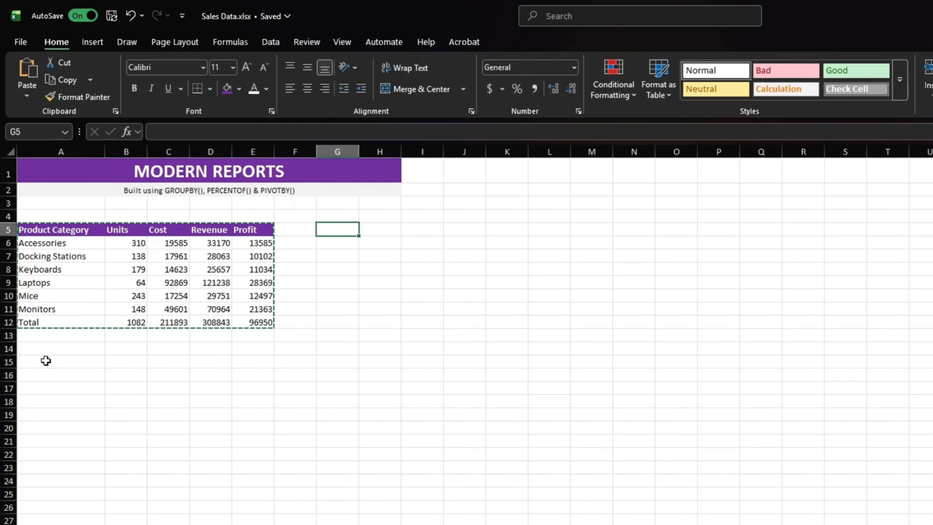
click(64, 377)
key(ctrl+v)
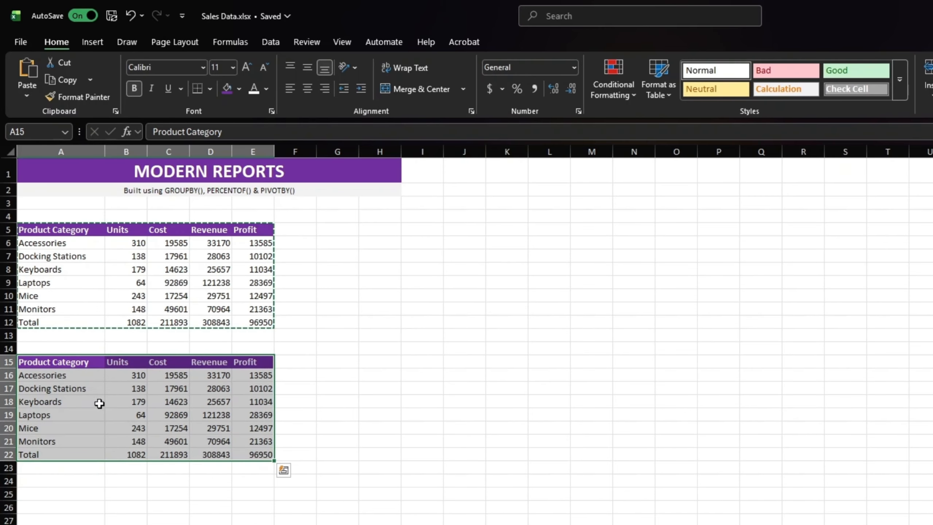
click(91, 362)
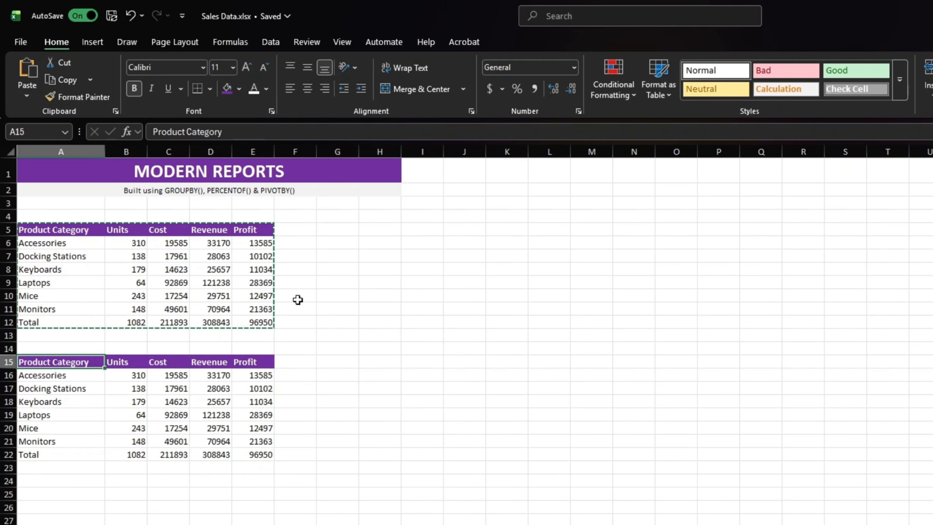
Step: Replace SUM with PERCENTOF as the function of the copied GROUPBY formula in A16
click(69, 374)
click(712, 133)
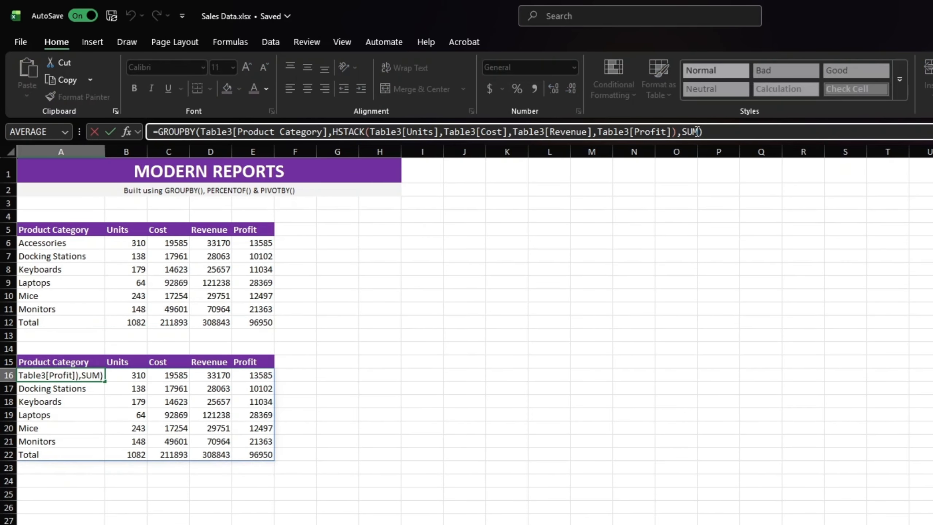
double_click(690, 132)
text(percent)
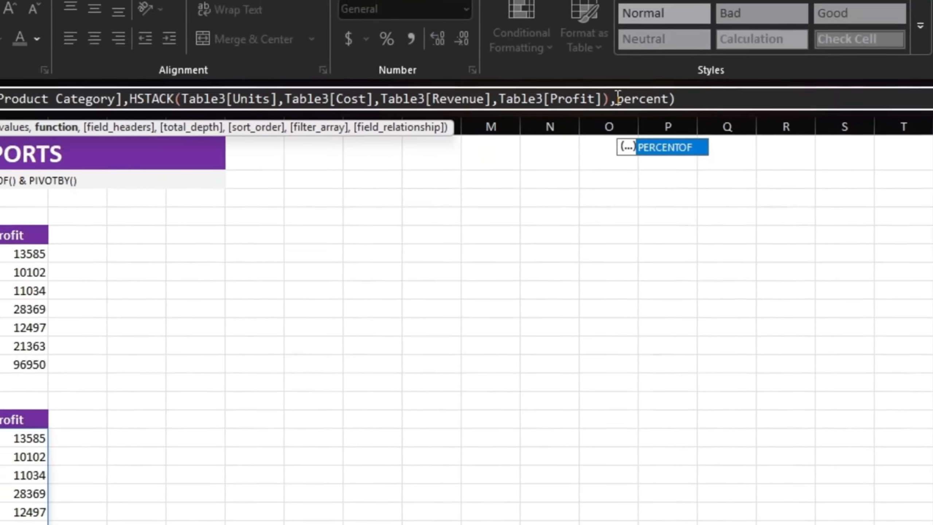
key(Tab)
key(Return)
Step: Format the second summary's values in B16:E22 as percentages
drag(112, 331, 216, 398)
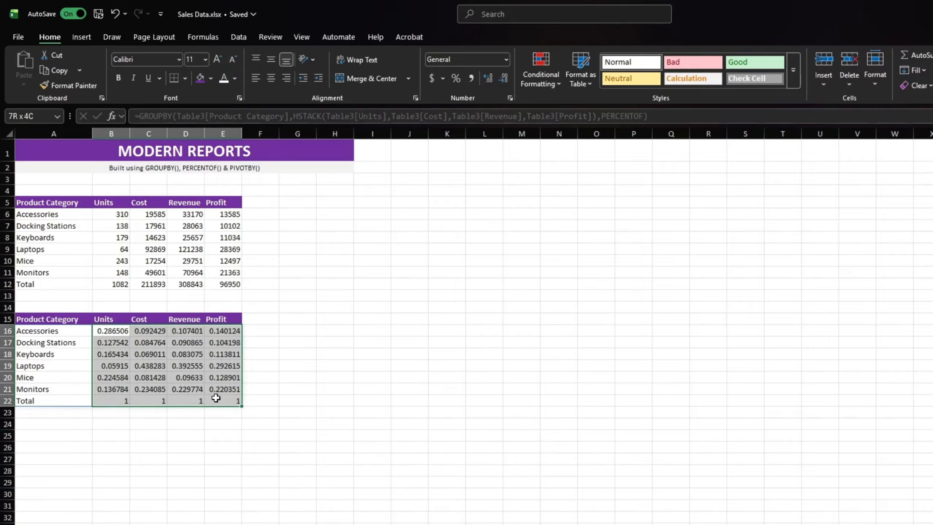
click(460, 82)
click(268, 328)
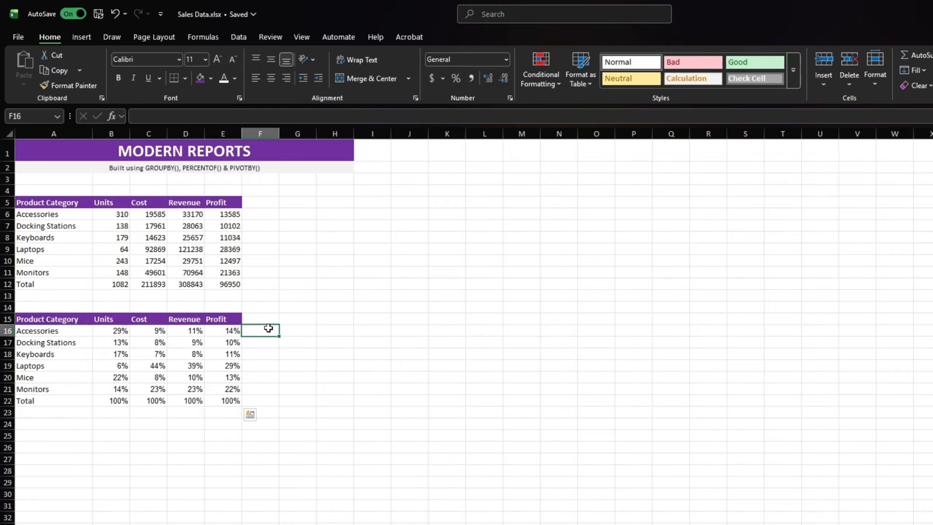
Step: Start a PIVOTBY formula in A25 with Table3[Product Category] as row fields and Table3[Region] as column fields
click(59, 436)
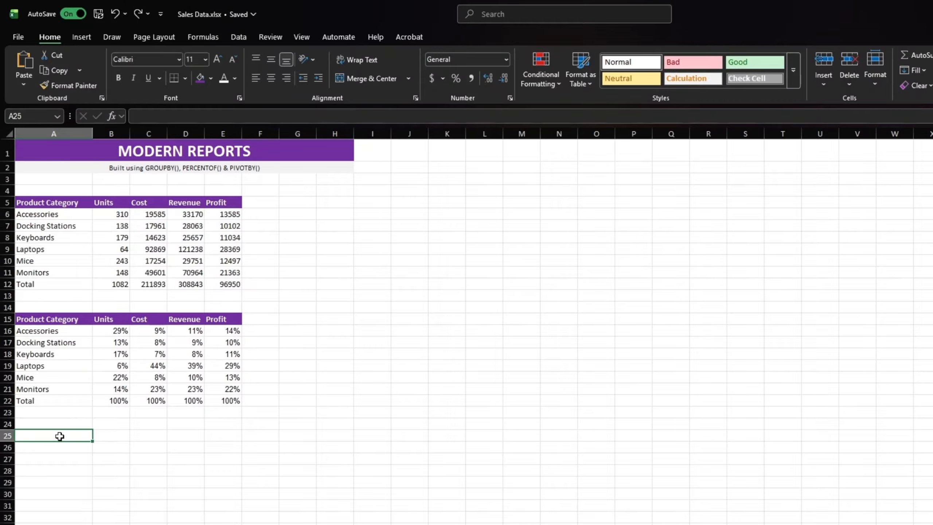
text(=piv)
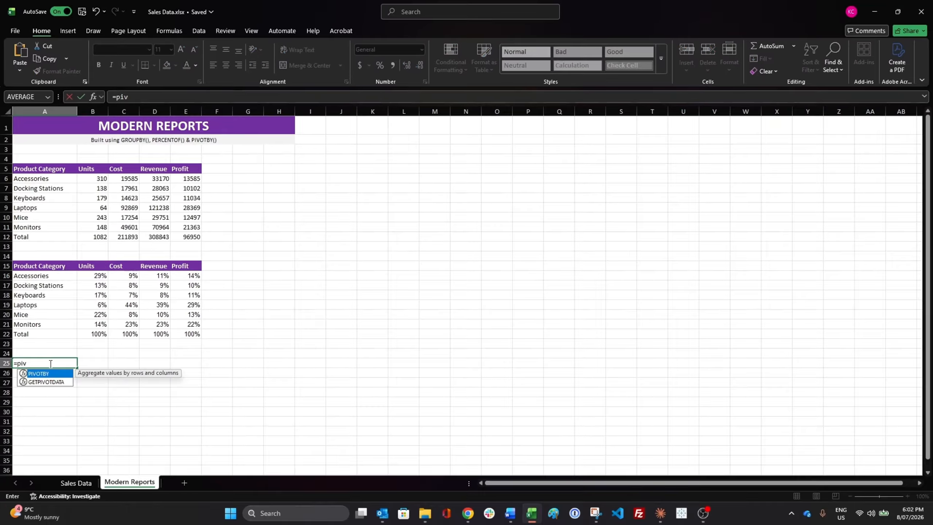
text(otby)
key(Tab)
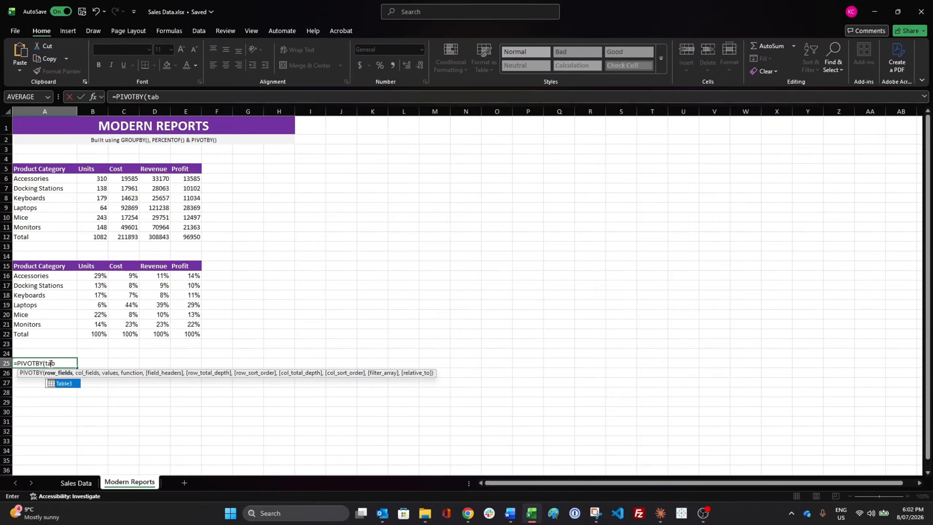
text(Table3)
text([Product Category])
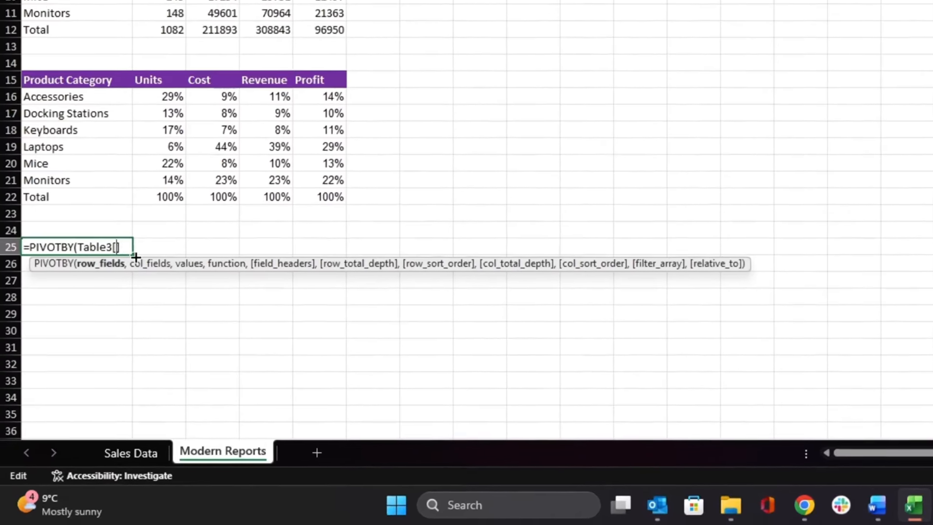
text(,tab)
key(Tab)
text([Region])
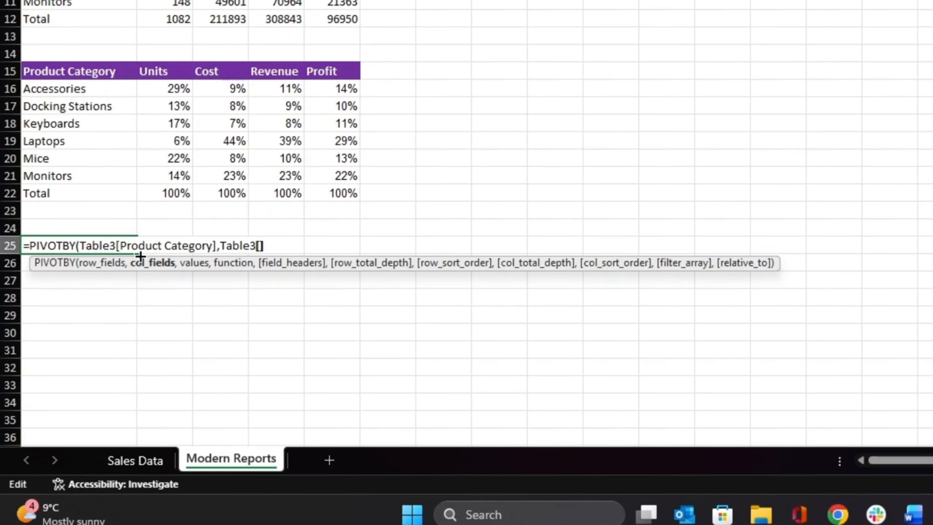
text(,tab)
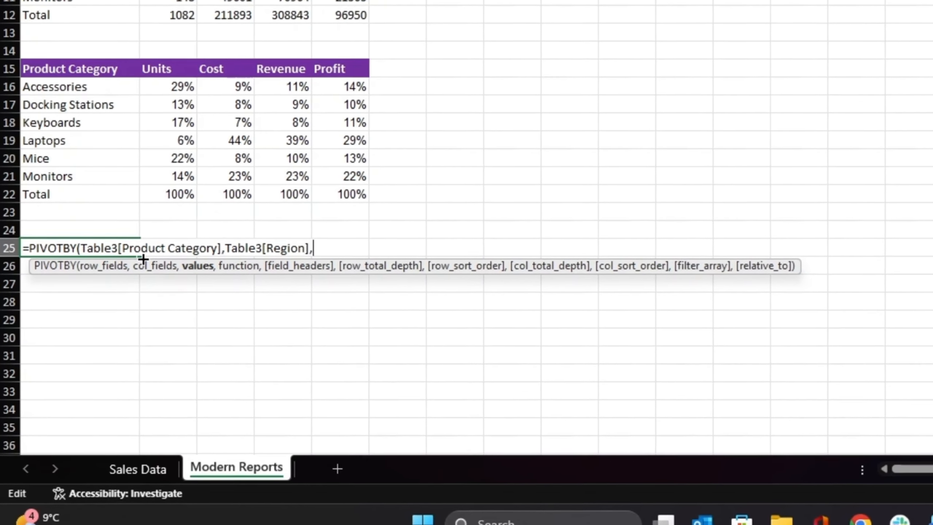
Step: Finish the PIVOTBY formula with Table3[Revenue] as the values and SUM as the function
key(Tab)
text([]rev)
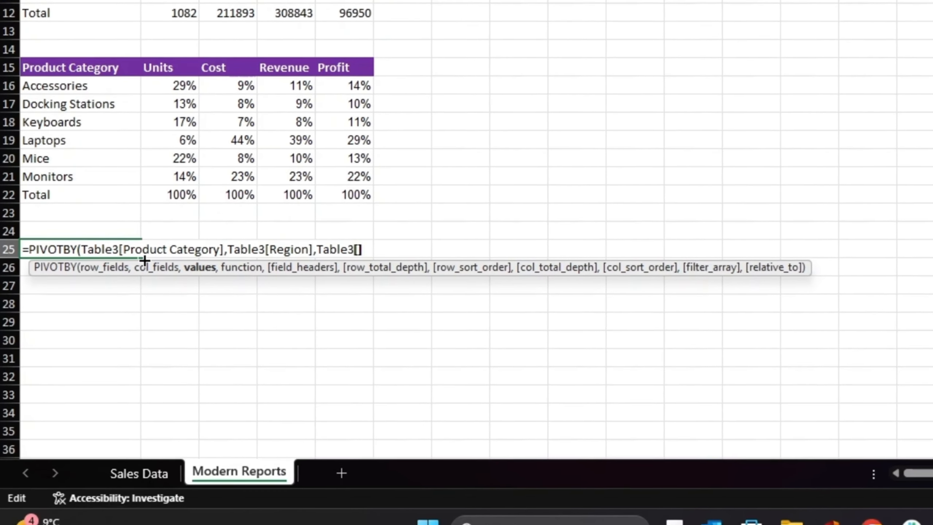
key(Tab)
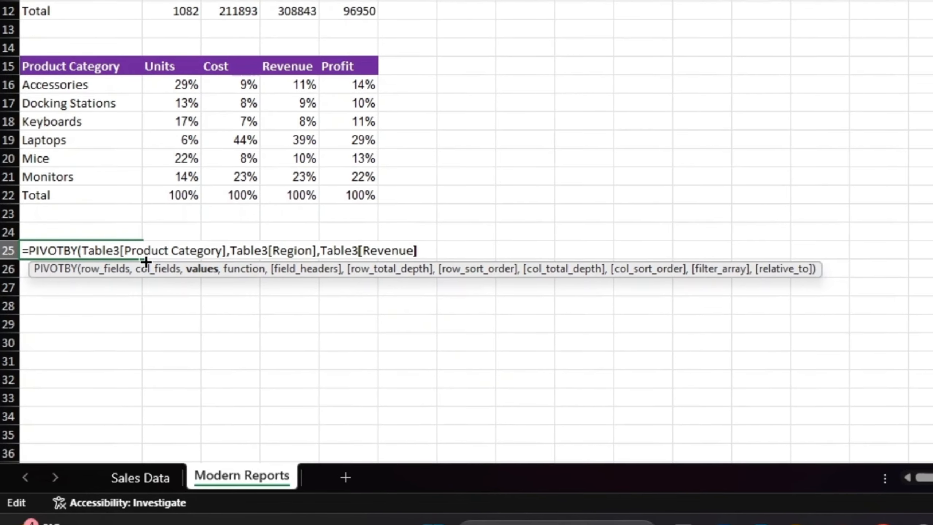
text(,)
key(Tab)
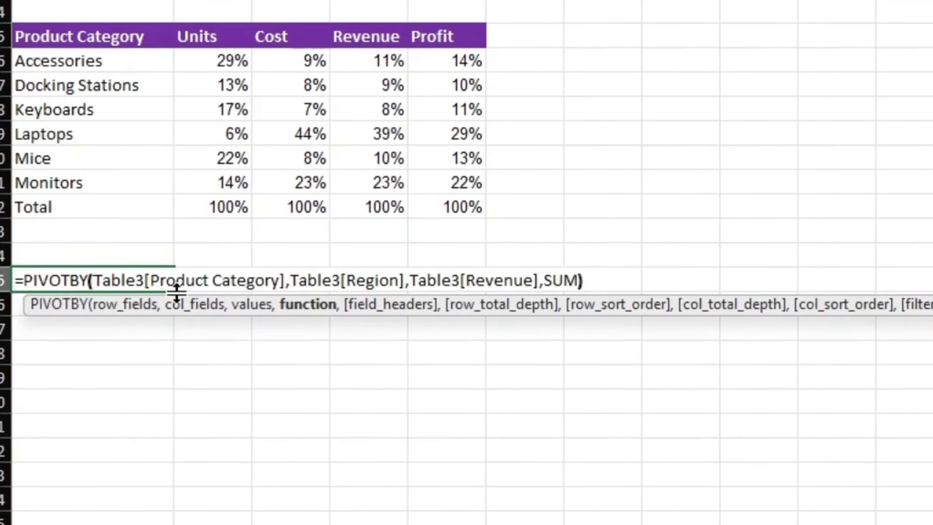
key(Return)
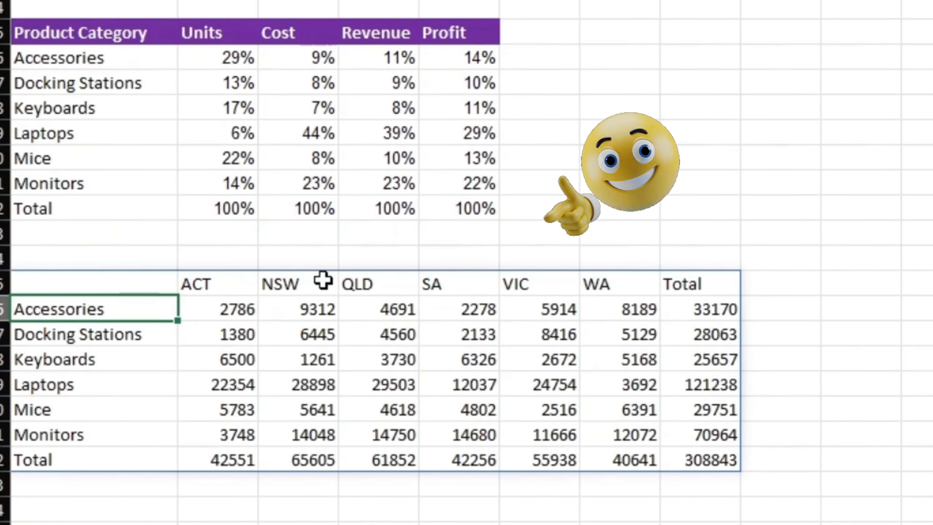
Step: Change the values of the A25 PIVOTBY formula to HSTACK(Table3[Revenue],Table3[Cost],Table3[Profit])
scroll(323, 281, down, 1)
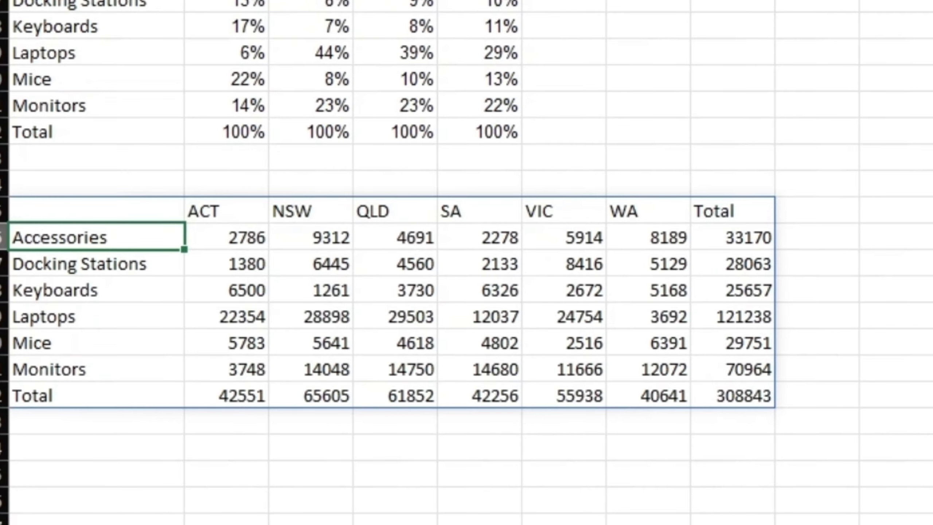
click(123, 216)
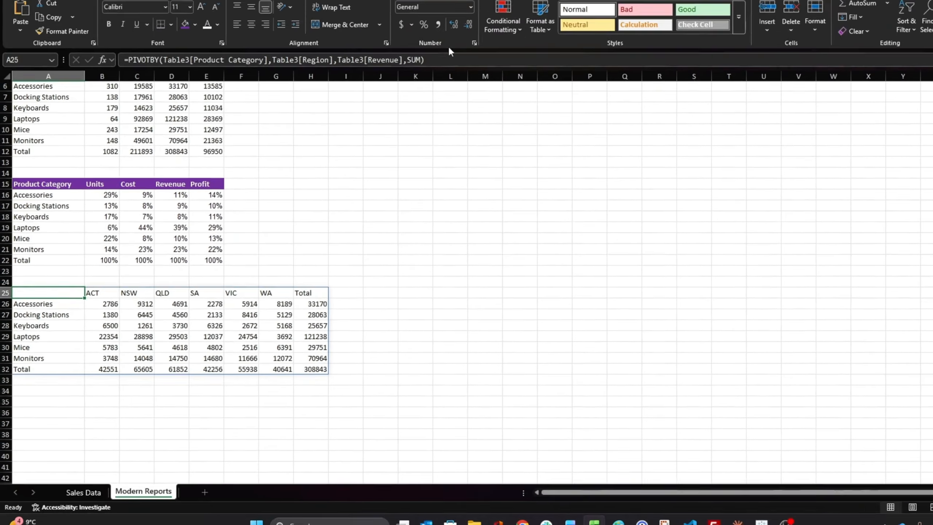
click(447, 62)
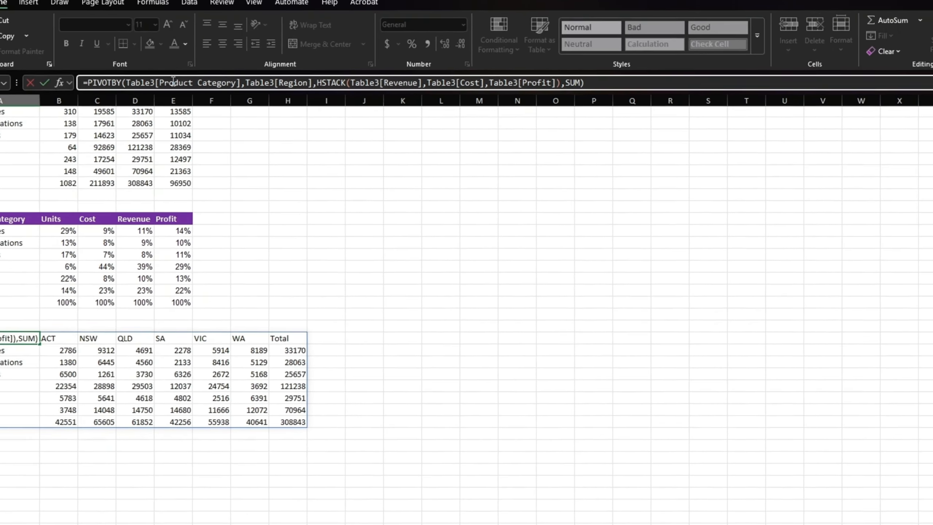
key(Return)
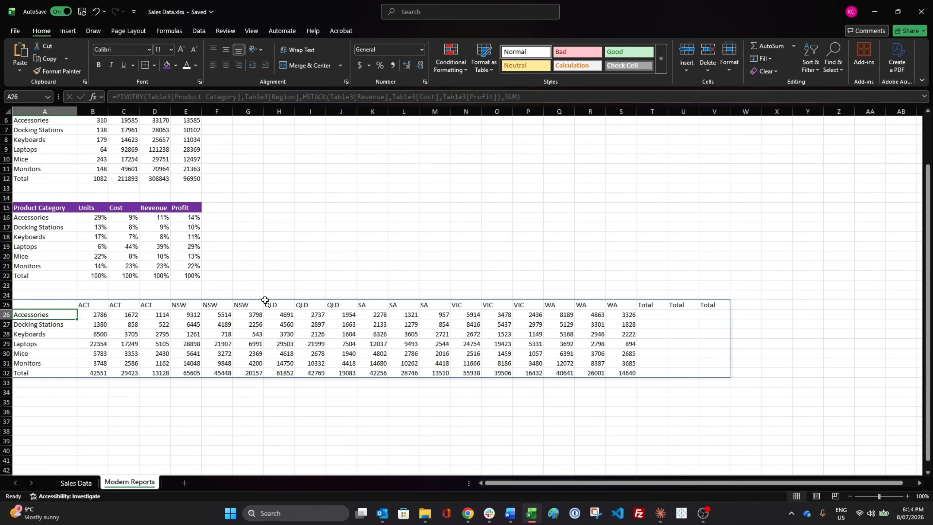
drag(652, 316, 707, 368)
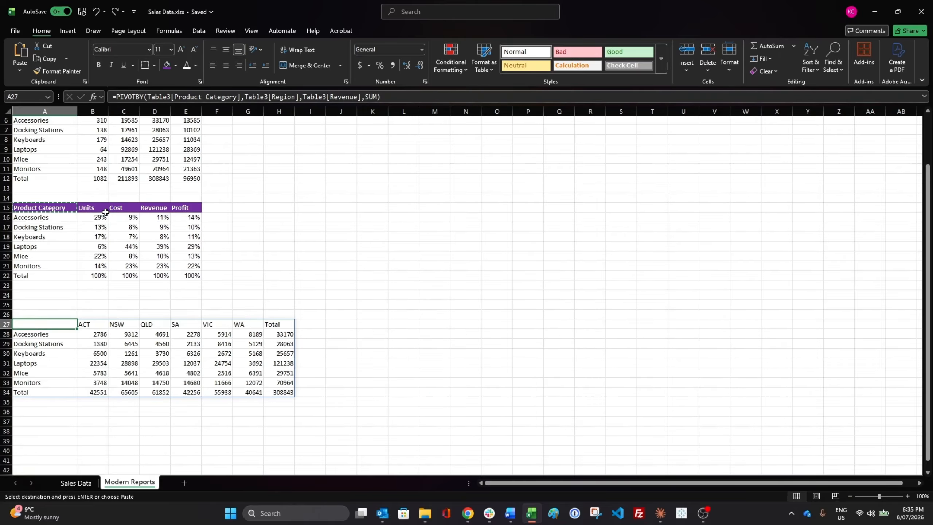
Step: Copy the purple header formatting from B15 onto the PIVOTBY report's header row B27:H27
click(106, 212)
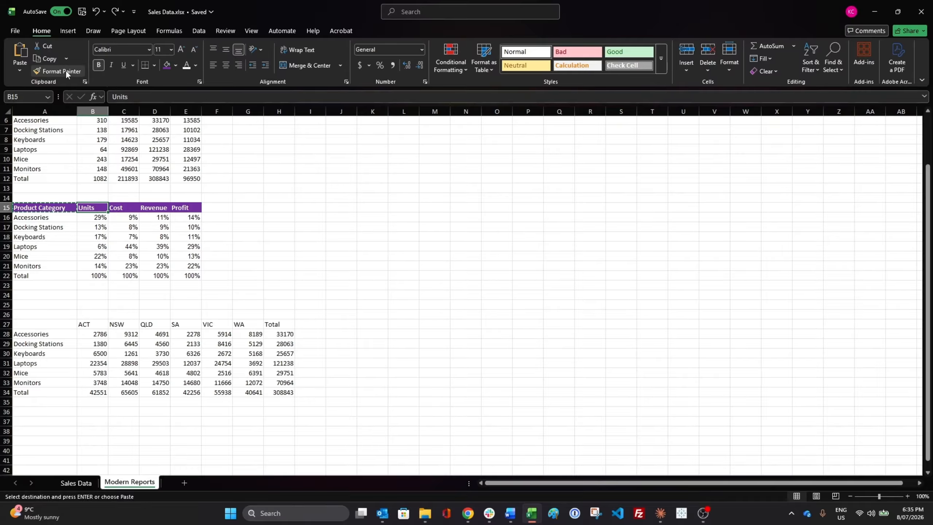
drag(95, 324, 280, 324)
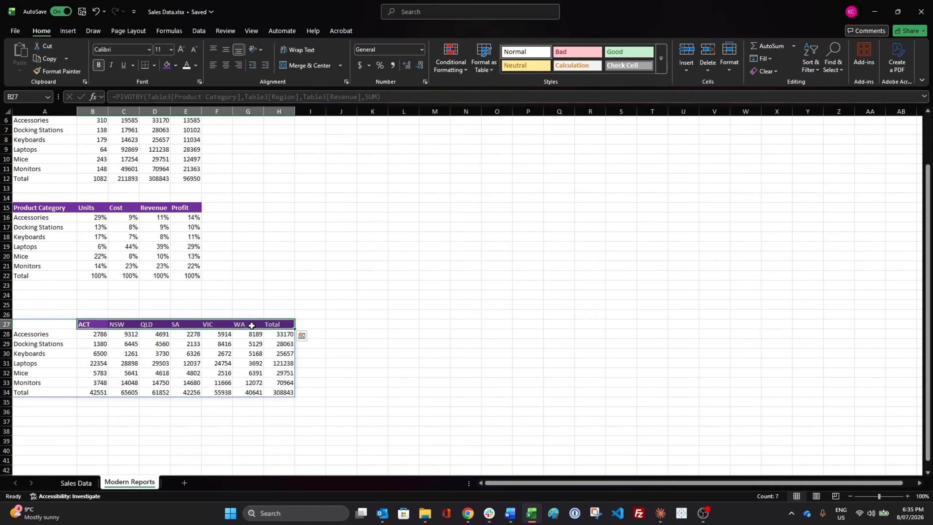
click(94, 422)
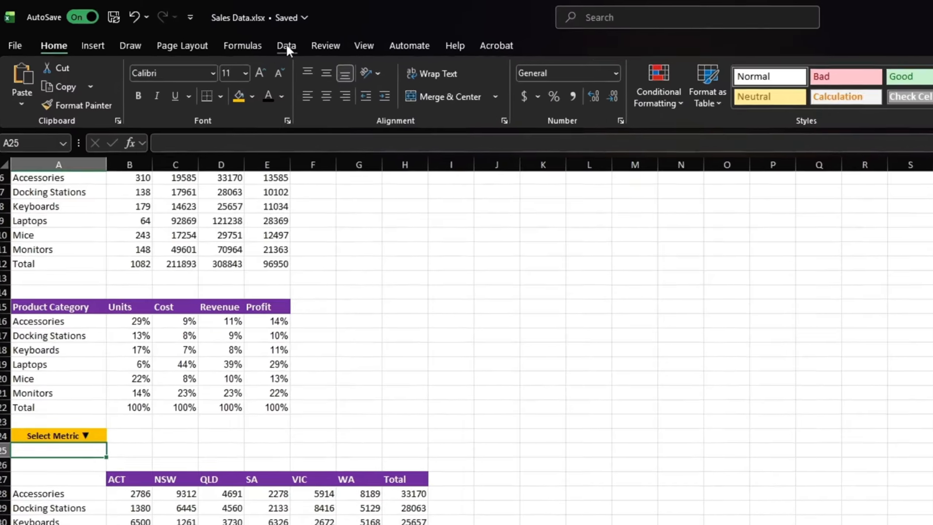
Step: Add list data validation to A25 with the source Revenue,Cost,Profit,Units
click(199, 31)
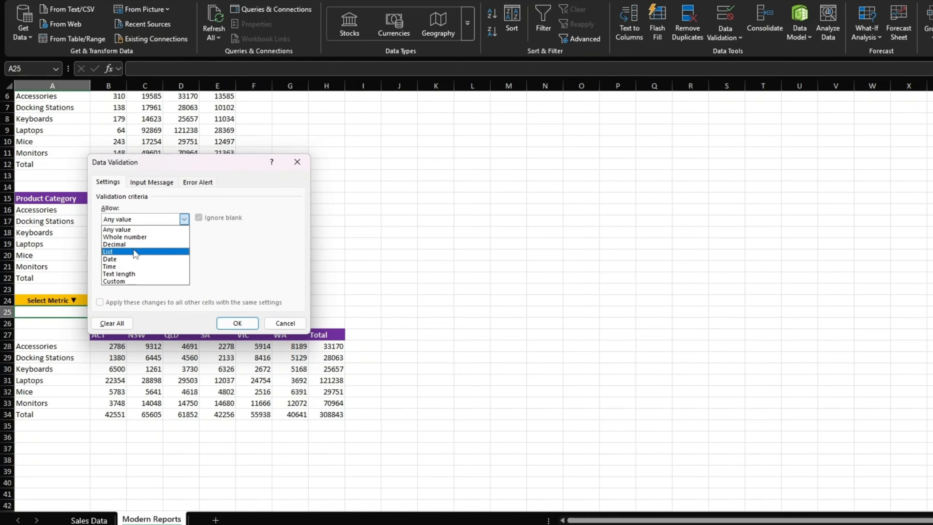
click(133, 250)
click(131, 265)
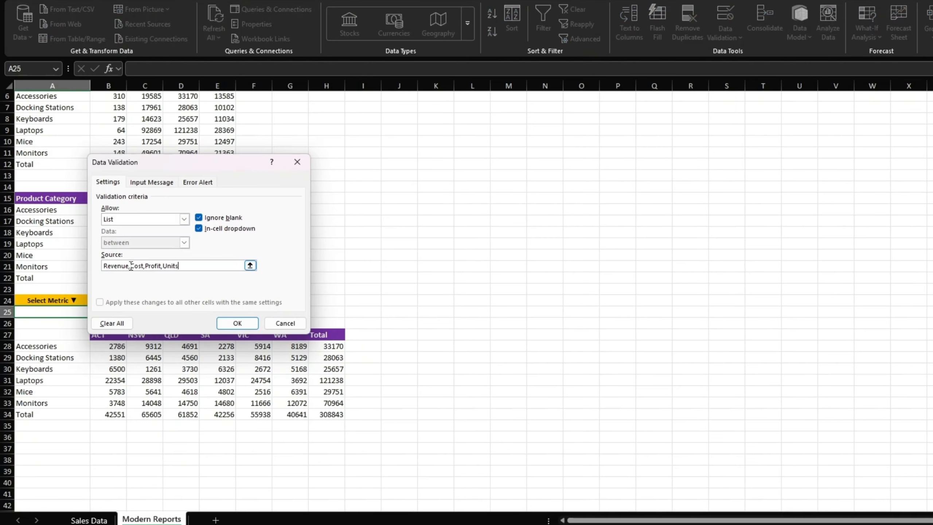
click(237, 326)
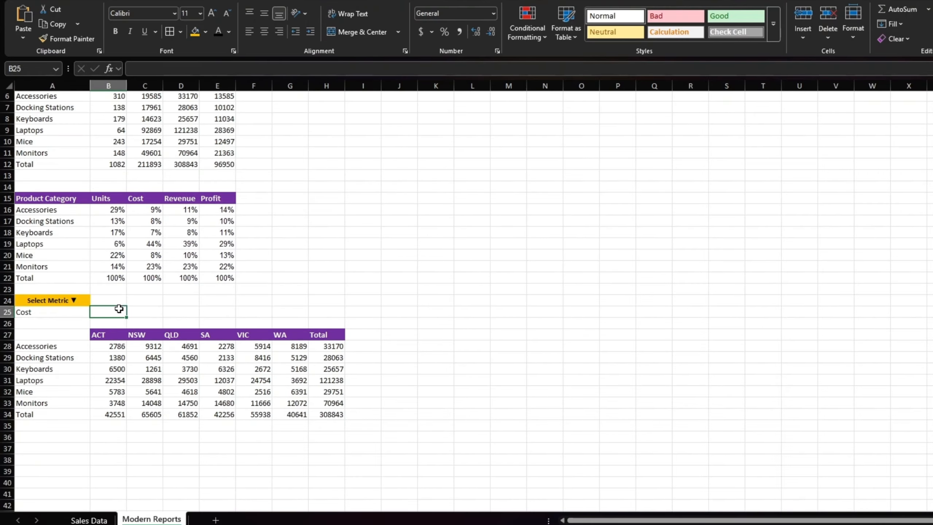
Step: Try several metrics in the A25 dropdown, including Cost, and leave it set to Profit
click(71, 310)
click(96, 311)
click(36, 342)
click(95, 312)
click(73, 326)
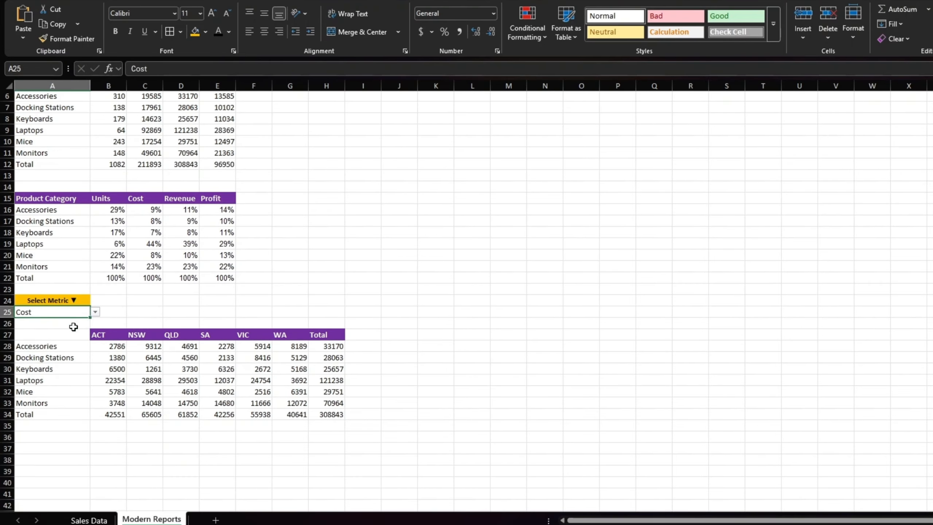
click(95, 311)
click(74, 353)
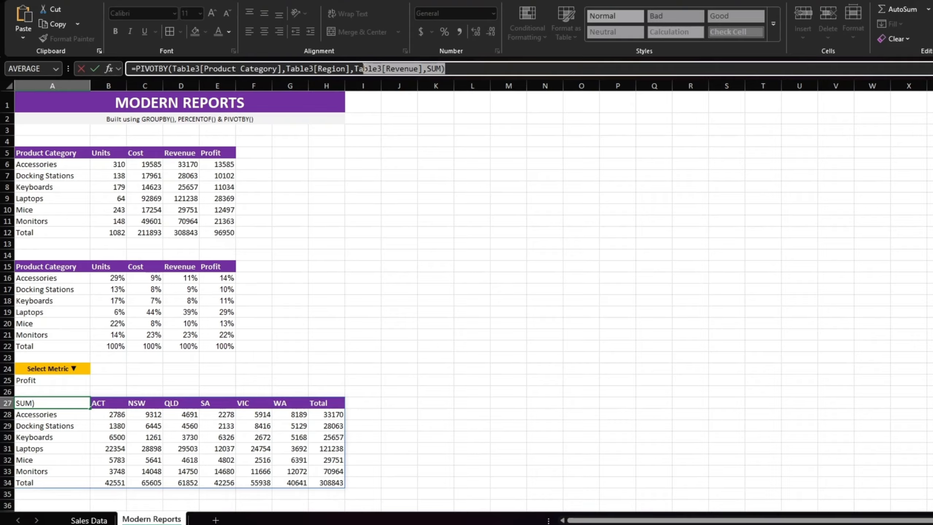
Step: Replace the A27 PIVOTBY values with CHOOSE(MATCH(A25,{"Revenue","Cost","Profit","Units"},0),Table3[Revenue],Table3[Cost],Table3[Profit],Table3[Units]), keeping SUM as the function
drag(364, 69, 354, 69)
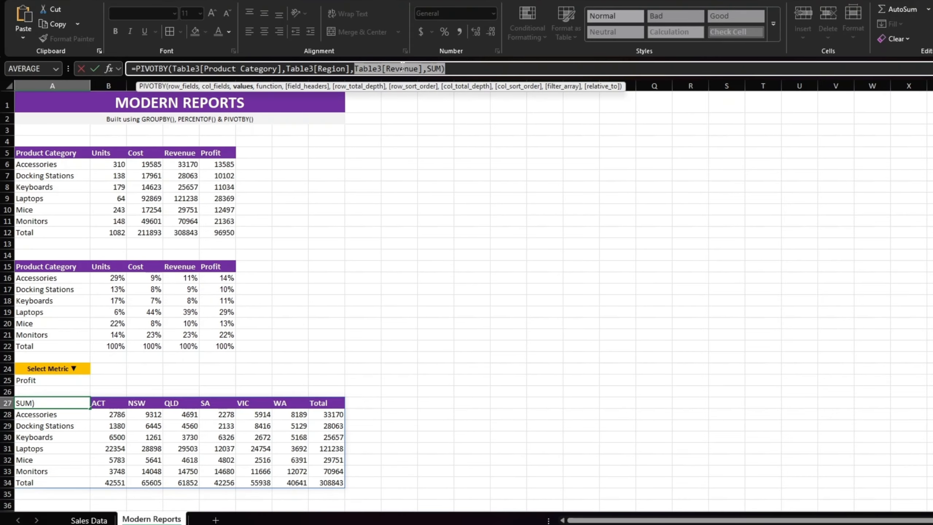
text(CHOOSE(MATCH(A25,{"Revenue","Cost","Profit","Units"},0),Table3[Revenue],Table3[Cost],Table3[Profit],Table3[Units]),SUM))
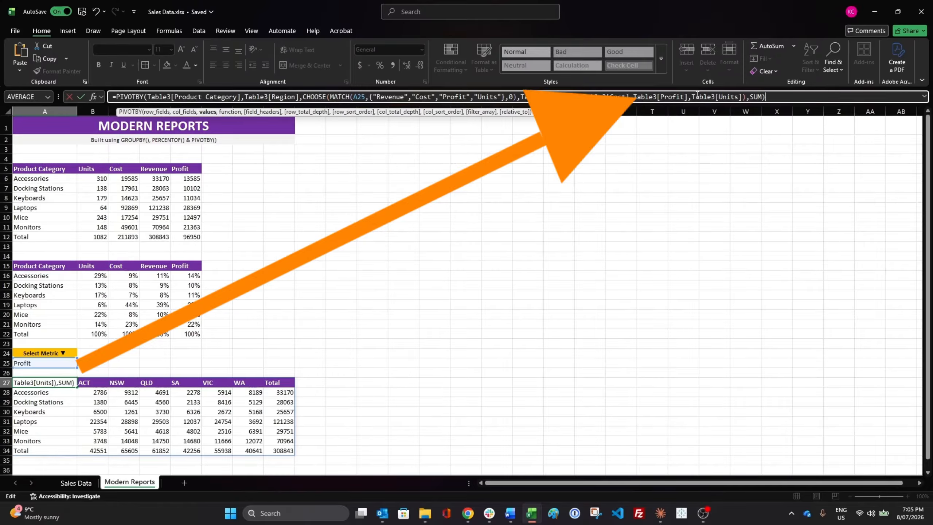
key(Return)
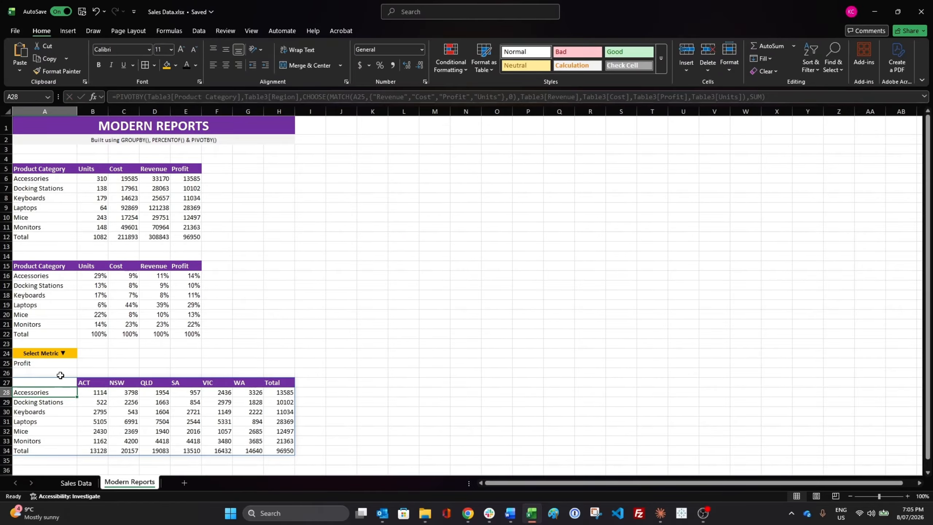
Step: Switch the A25 metric to Revenue and back to Profit to check how the PIVOTBY report responds
click(64, 364)
click(81, 363)
click(57, 373)
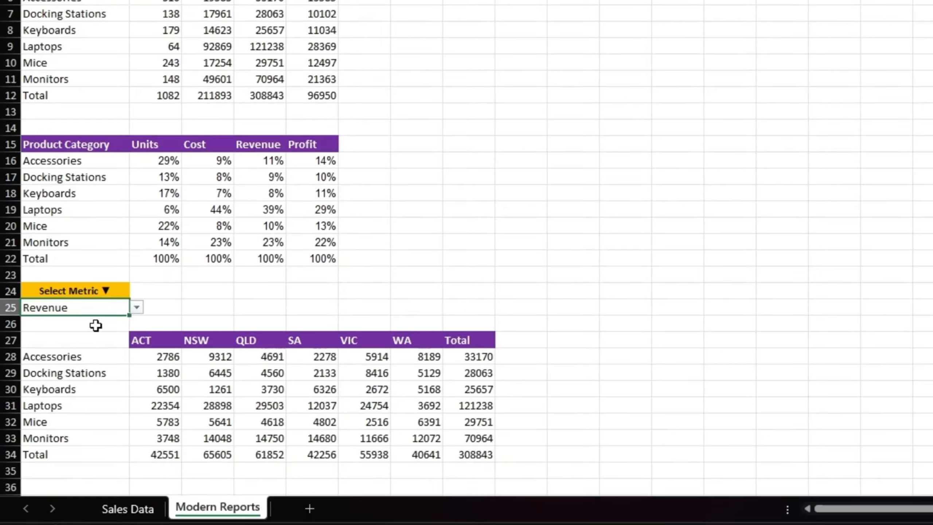
click(138, 308)
click(61, 344)
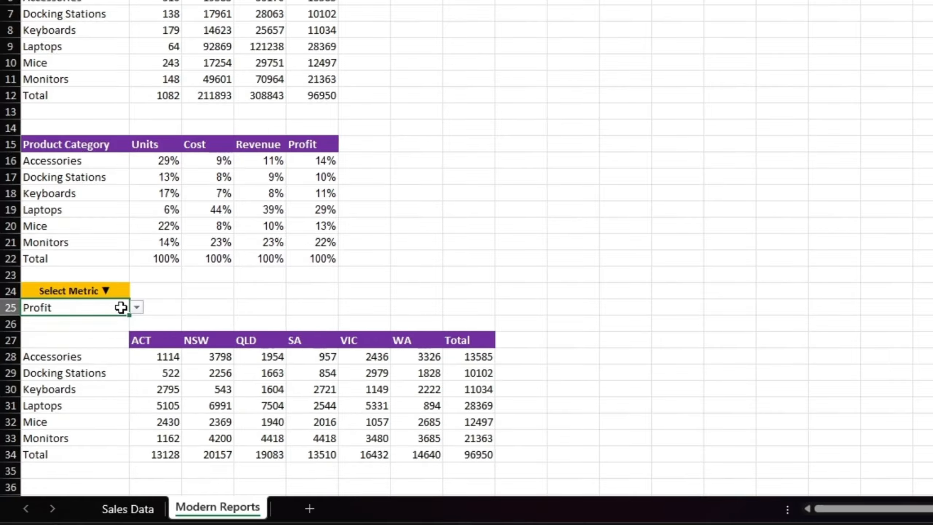
click(137, 308)
click(105, 364)
Step: Move the metric selector and PIVOTBY report from A24:H34 to the area starting at L3
drag(76, 291, 485, 448)
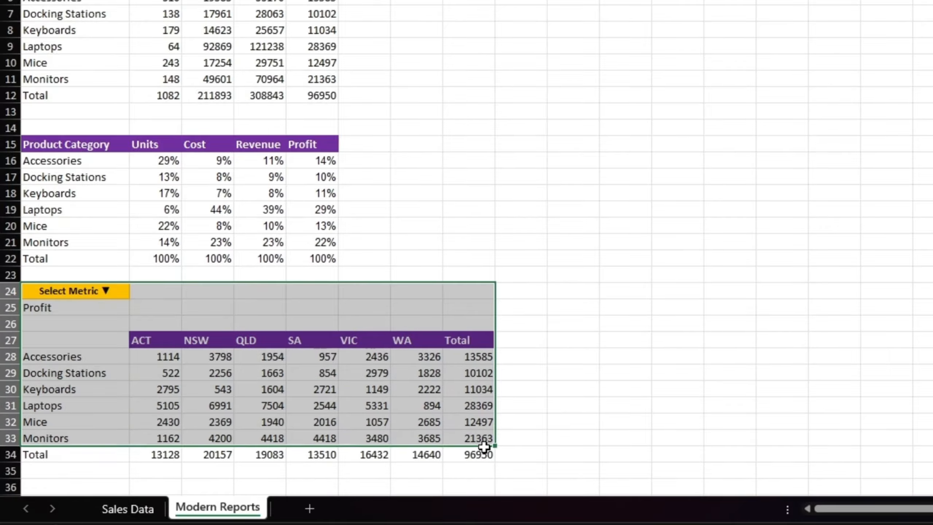
key(ctrl+c)
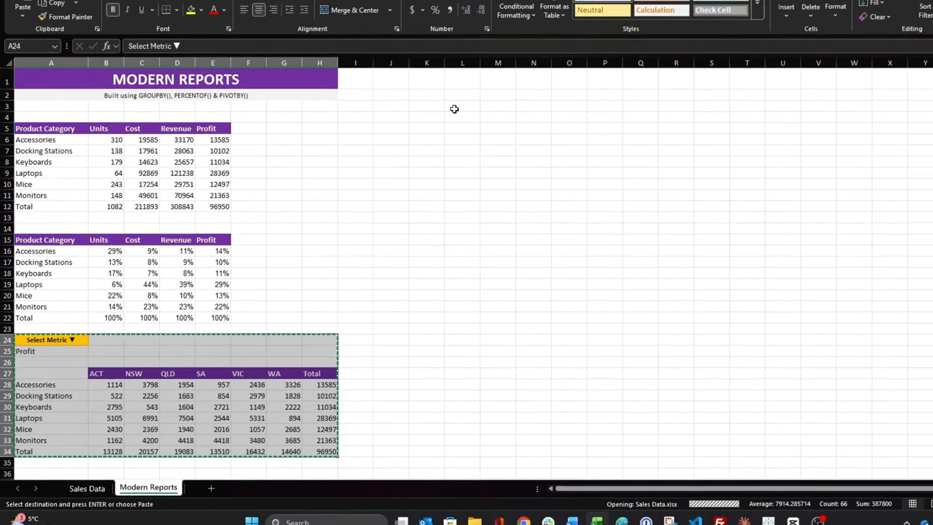
click(397, 148)
key(ctrl+v)
Step: Merge and centre the metric selector cells L3:M3 and L4:M4, and auto-fit the width of column L
click(399, 149)
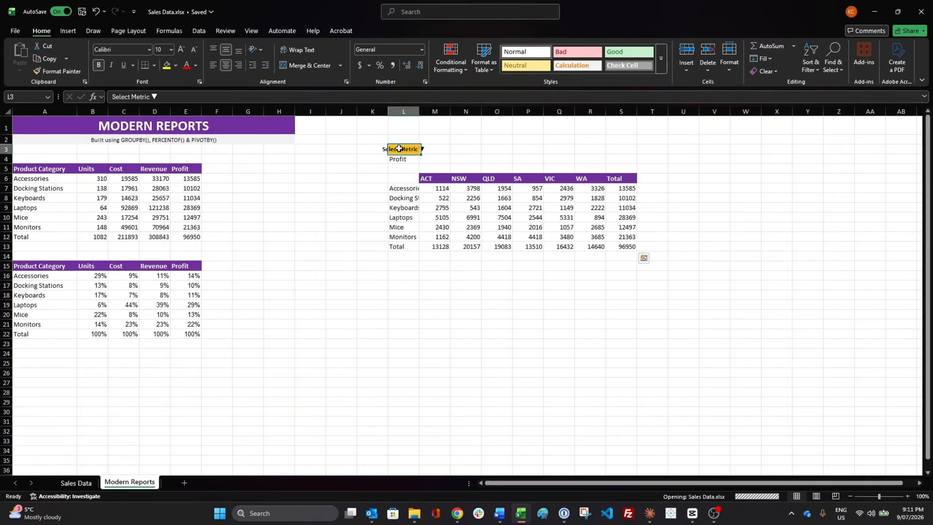
drag(409, 160, 433, 159)
click(313, 67)
click(466, 285)
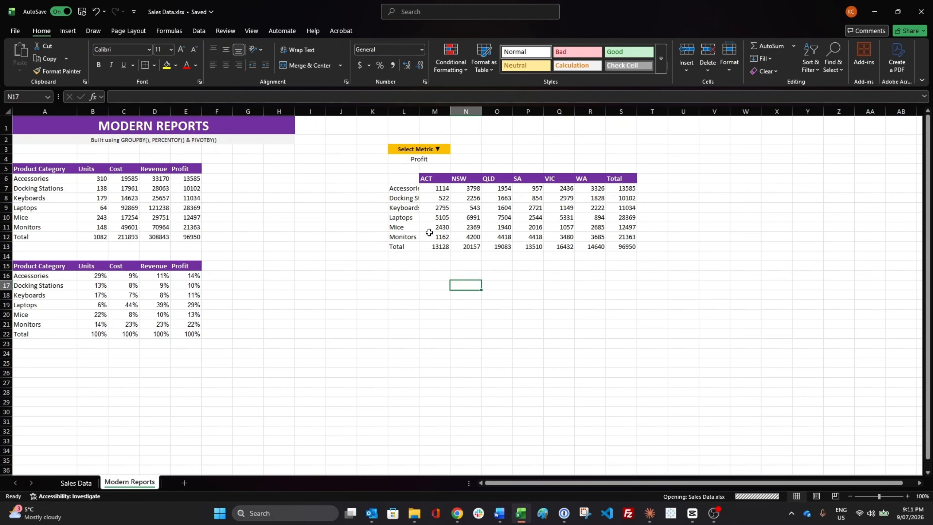
double_click(419, 112)
click(460, 301)
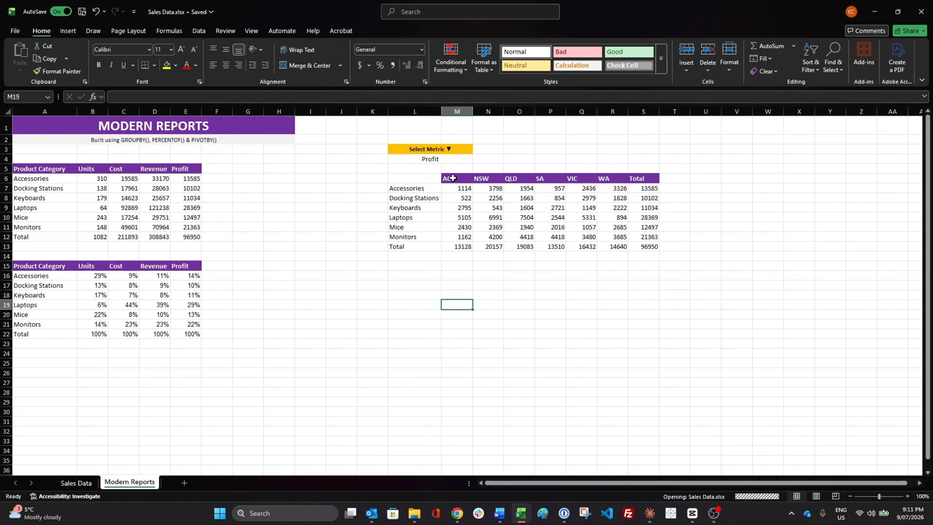
Step: Select the region names in M6:R6 together with their totals in M13:R13 as column chart data
drag(452, 178, 601, 176)
drag(457, 243, 544, 246)
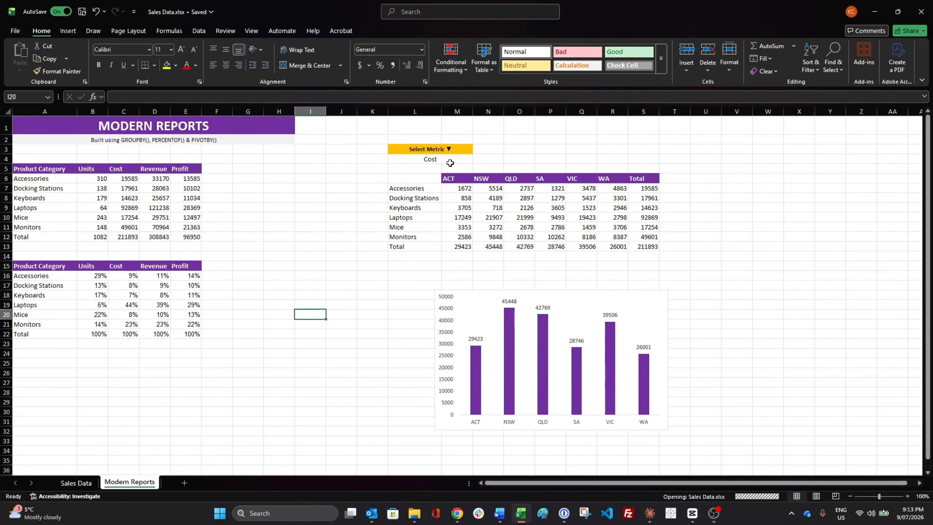
Step: Switch the L4 metric between Cost, Revenue, Profit and Units to check how the report and column chart respond
click(452, 152)
click(453, 159)
click(477, 159)
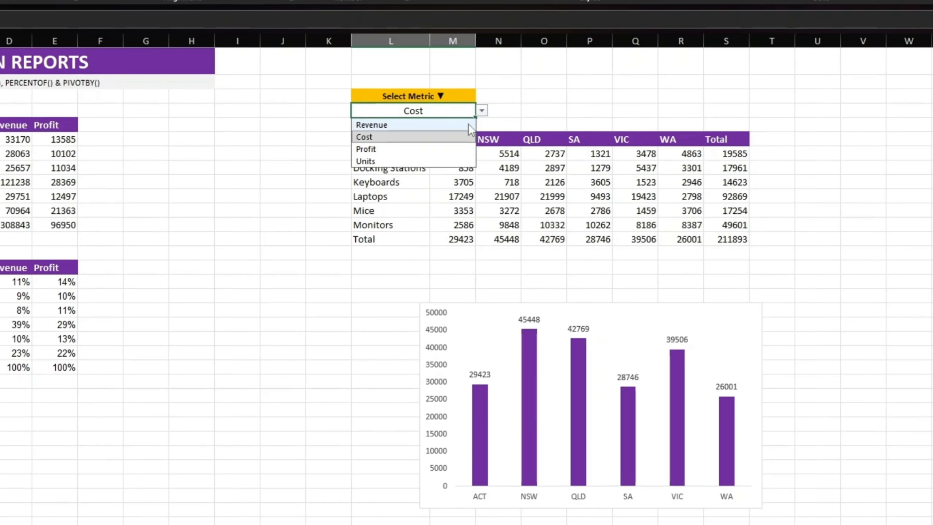
click(468, 168)
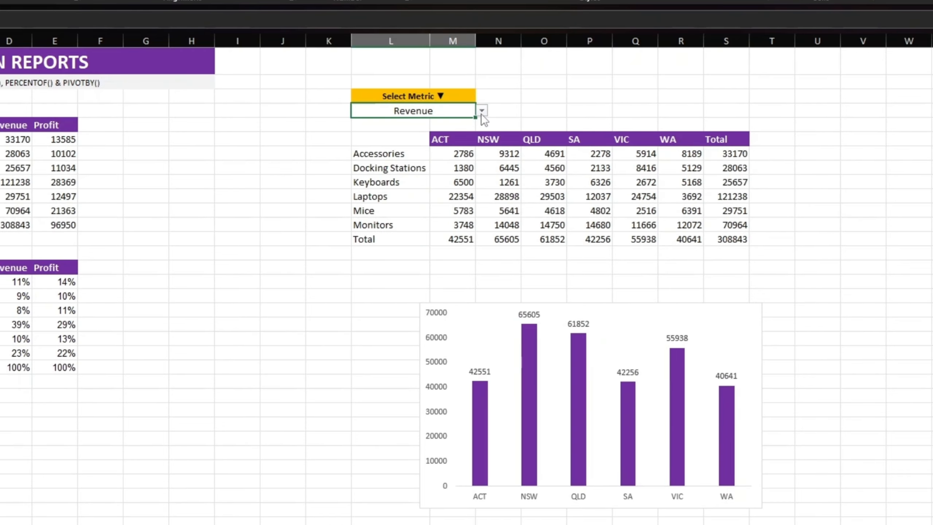
click(482, 112)
click(385, 136)
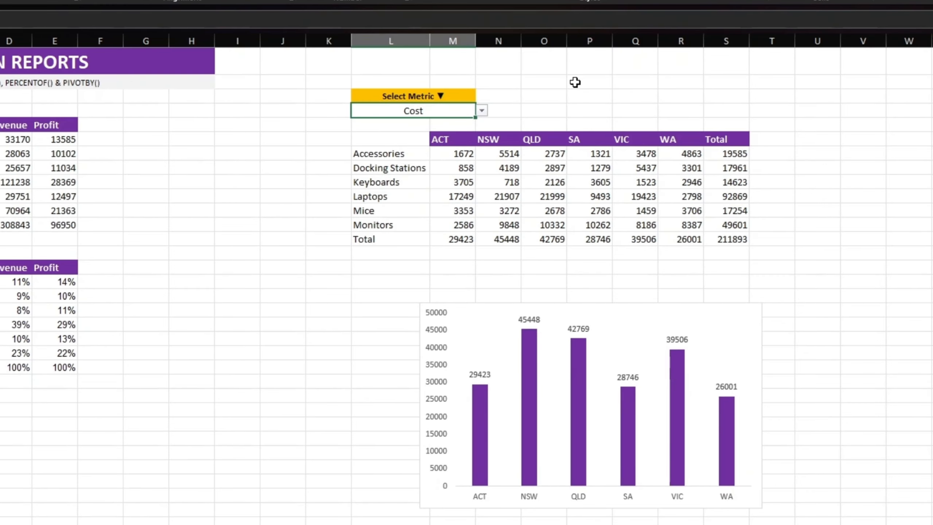
click(481, 111)
click(439, 147)
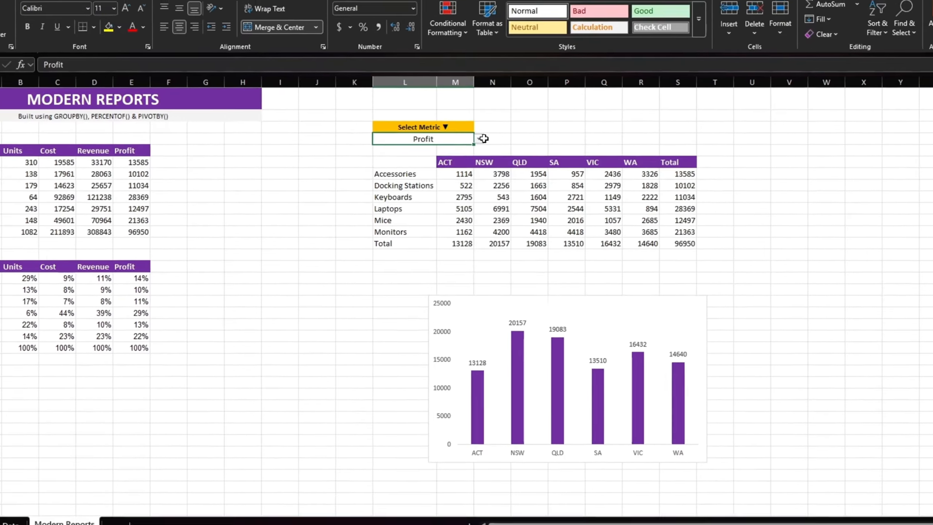
click(481, 111)
click(431, 161)
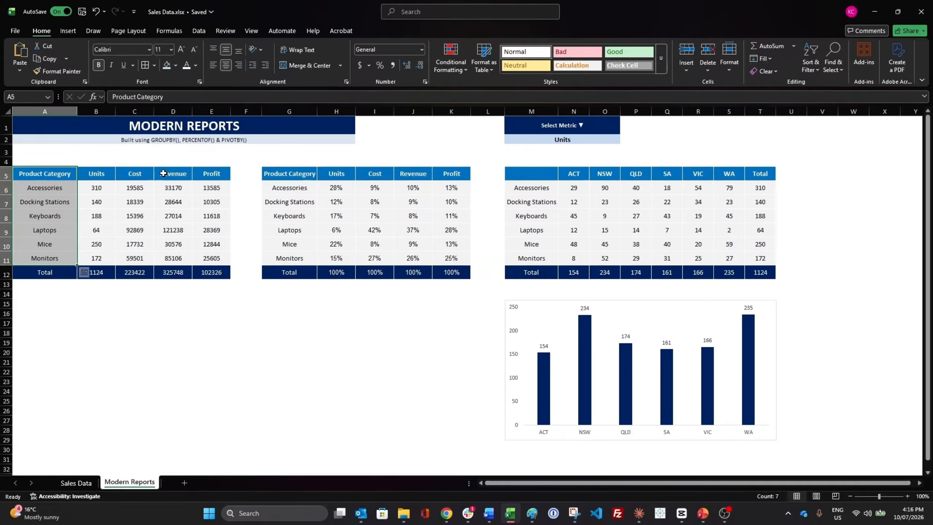
Step: Insert a clustered column chart of Revenue and Profit by product category below the first summary table
key(alt+F1)
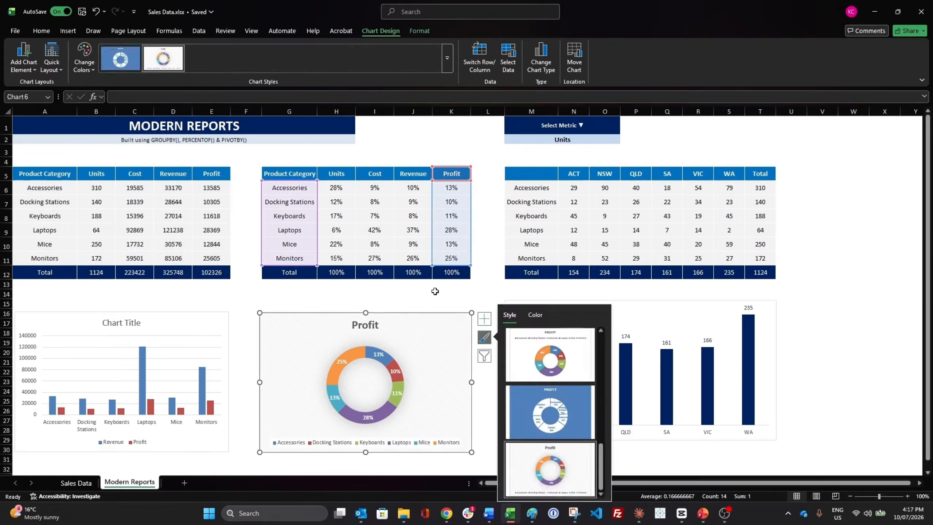
click(810, 316)
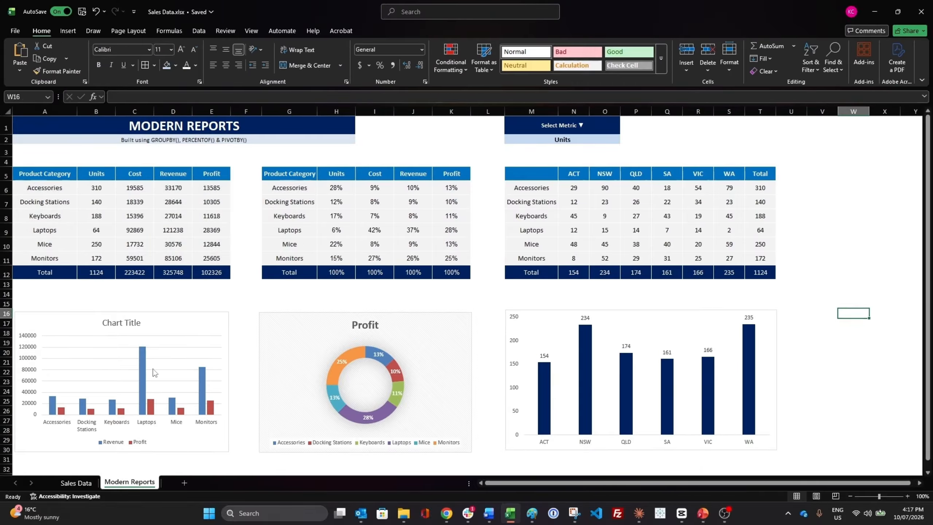
Step: Try the M2 metric selector with Cost and set it to Profit for the regional report and chart
click(606, 139)
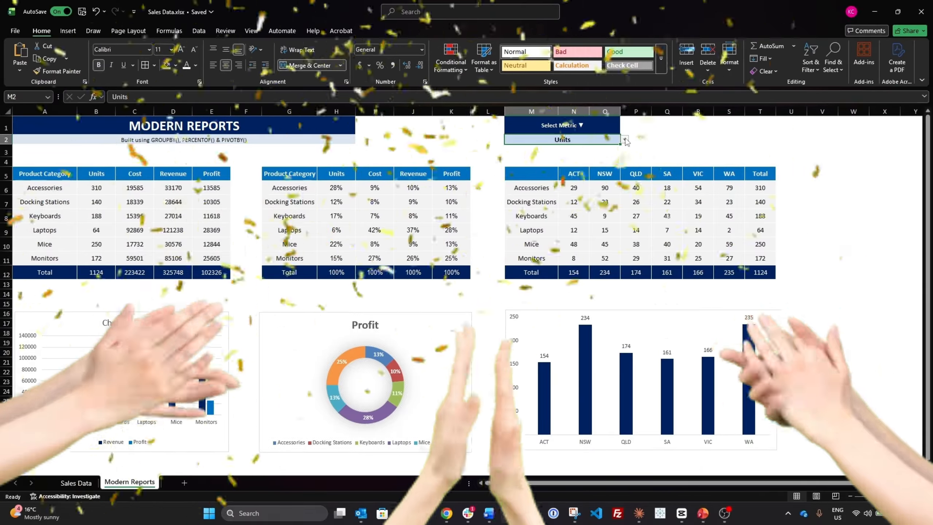
click(624, 140)
click(594, 149)
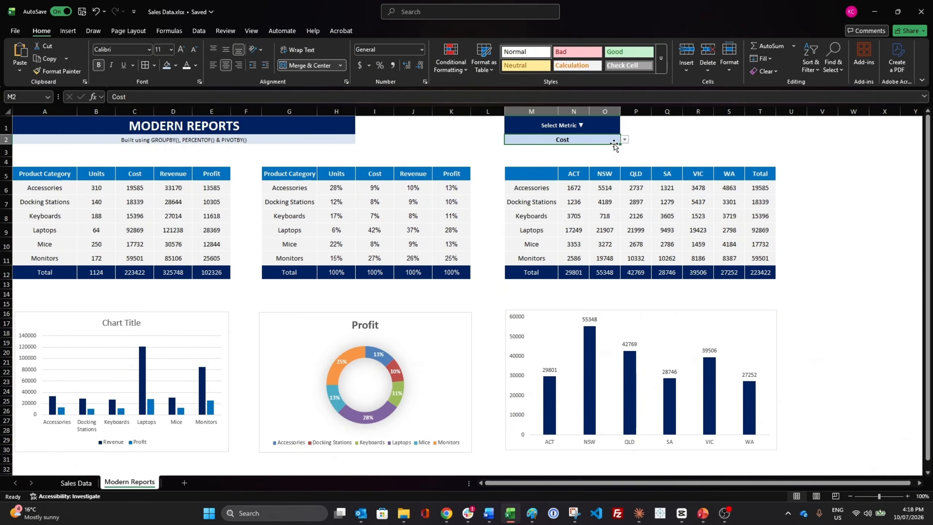
click(624, 139)
click(595, 165)
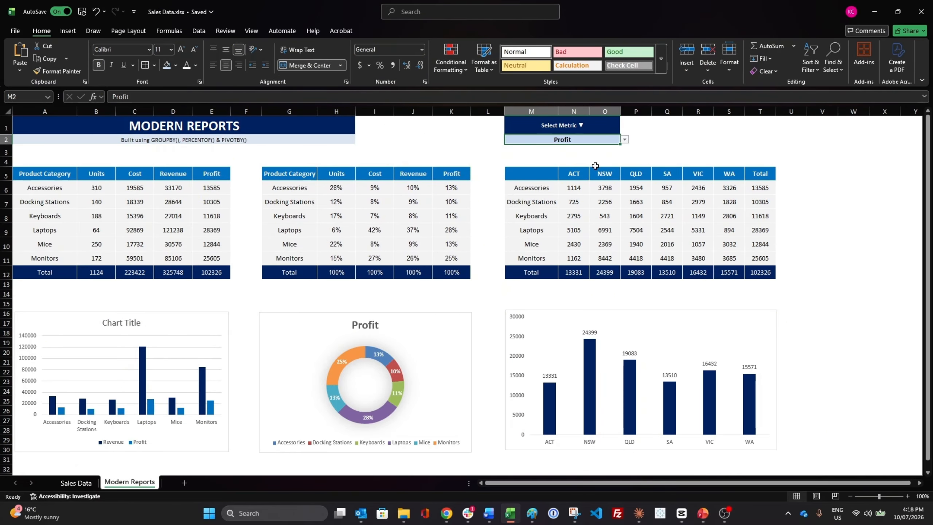